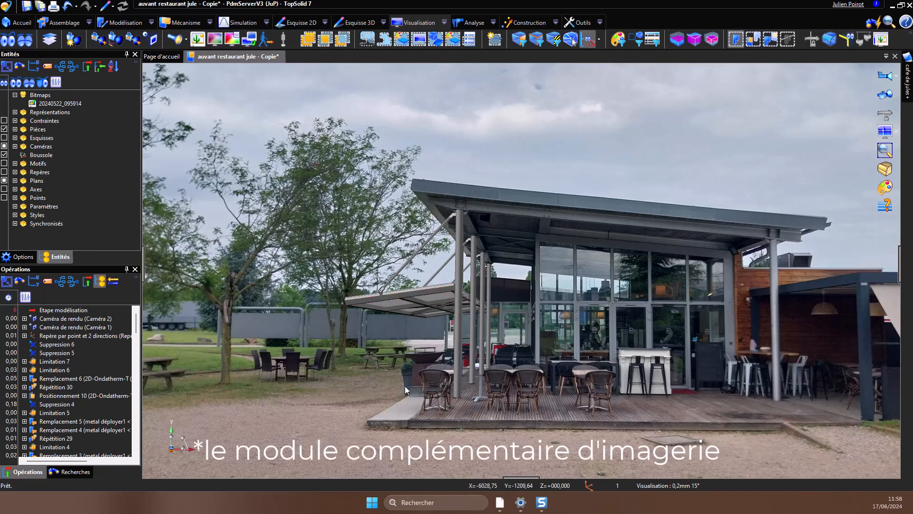
# Set the view's display style to "Rendu réaliste avec effets et arêtes".
pyautogui.click(884, 187)
pyautogui.moveTo(880, 206)
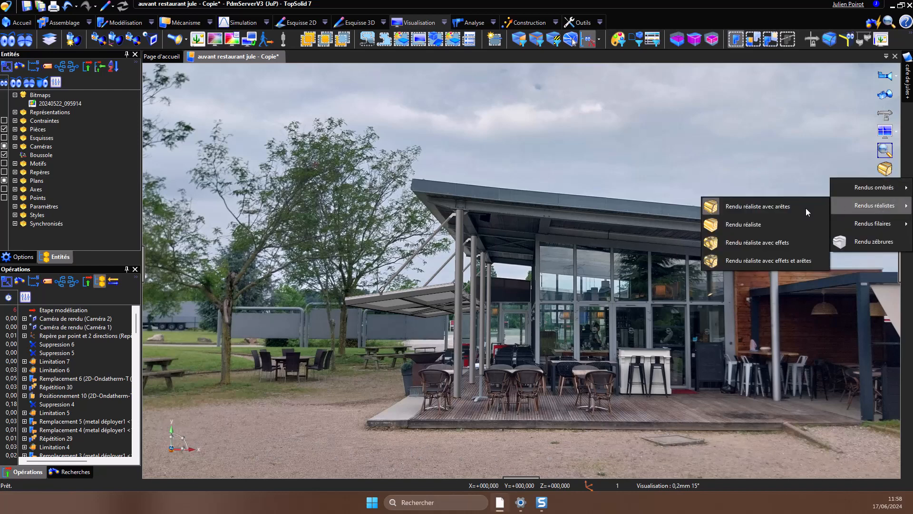
pyautogui.click(744, 261)
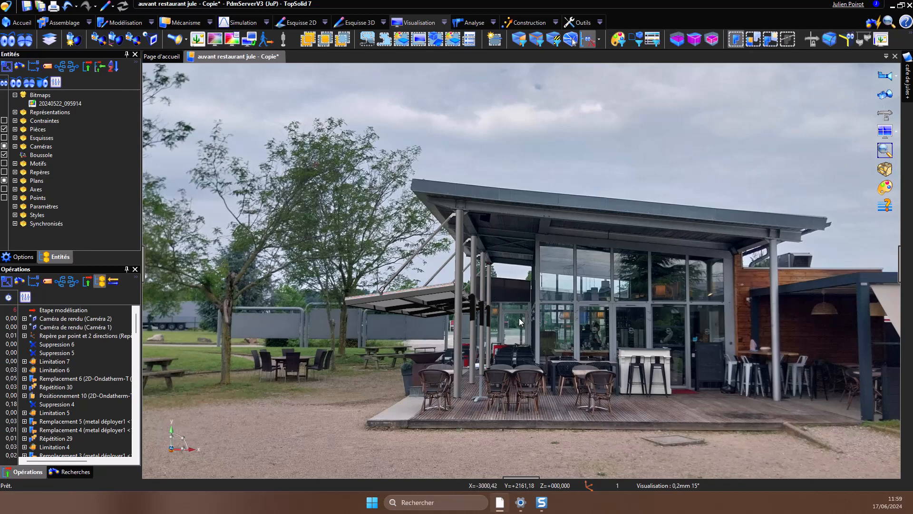
# Start a sky light with its north direction set to Axe X absolu and its zenith direction set to Axe Y absolu.
pyautogui.click(187, 41)
pyautogui.click(224, 112)
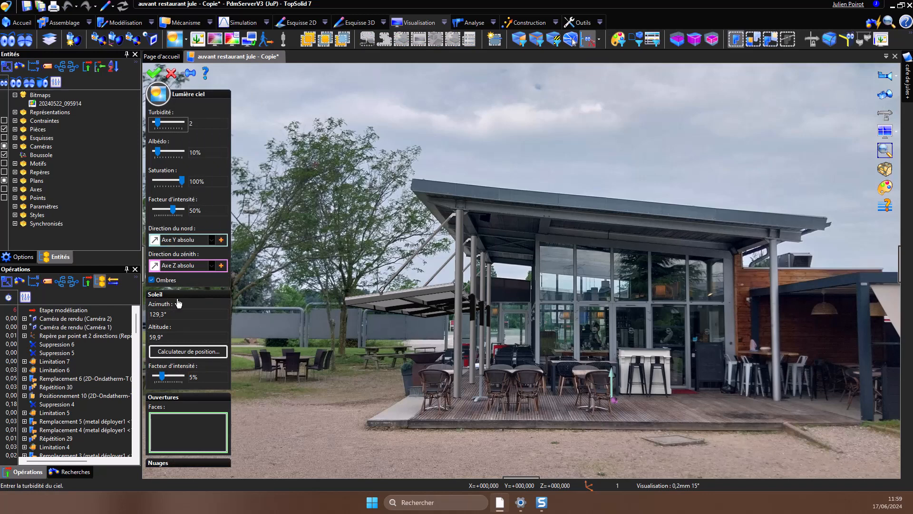
pyautogui.click(163, 397)
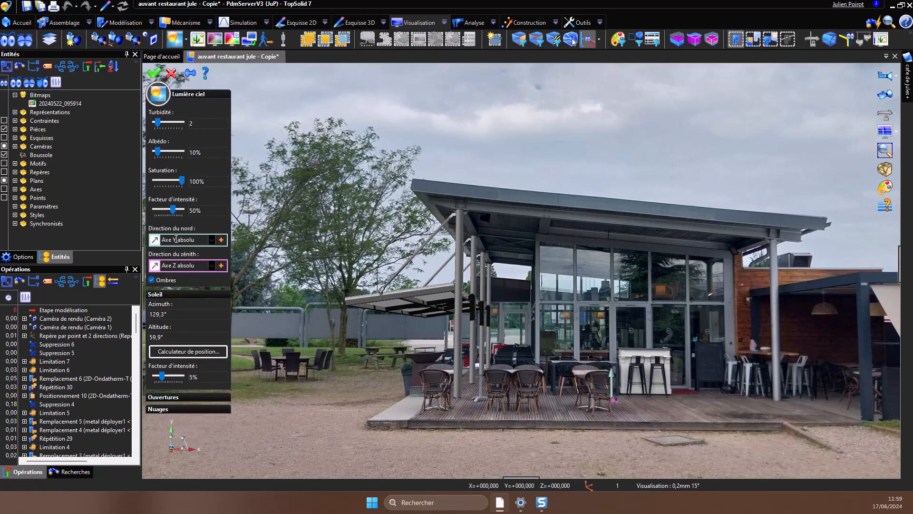
pyautogui.click(176, 239)
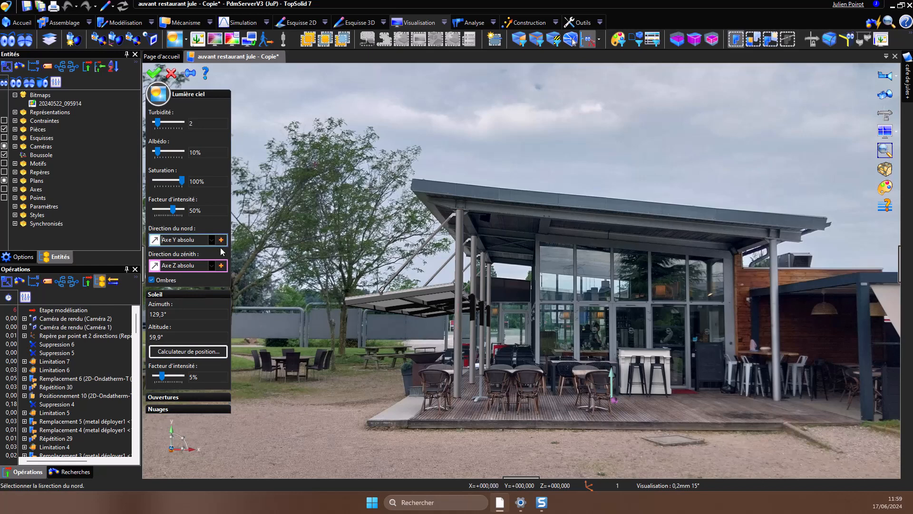
pyautogui.click(213, 240)
pyautogui.click(205, 250)
pyautogui.click(183, 267)
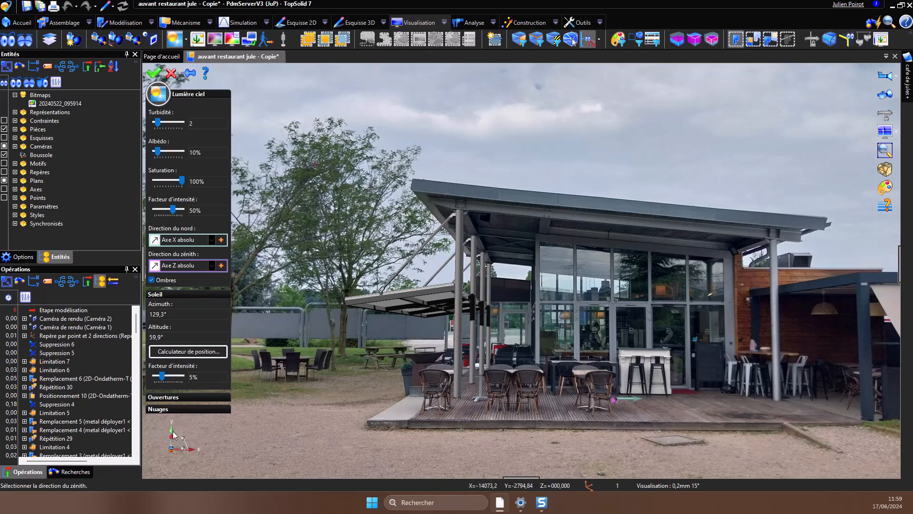
pyautogui.click(212, 265)
pyautogui.click(183, 283)
# Calculate the sun position for Lyon, France, on 17/6/2025 at 12:00 and create the sky light.
pyautogui.click(193, 353)
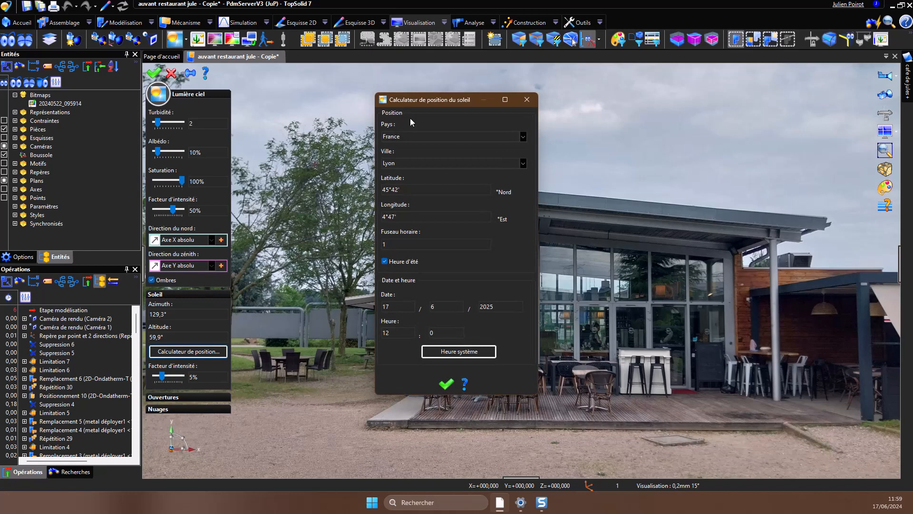
pyautogui.click(382, 165)
pyautogui.click(392, 333)
pyautogui.moveTo(436, 104); pyautogui.dragTo(478, 97)
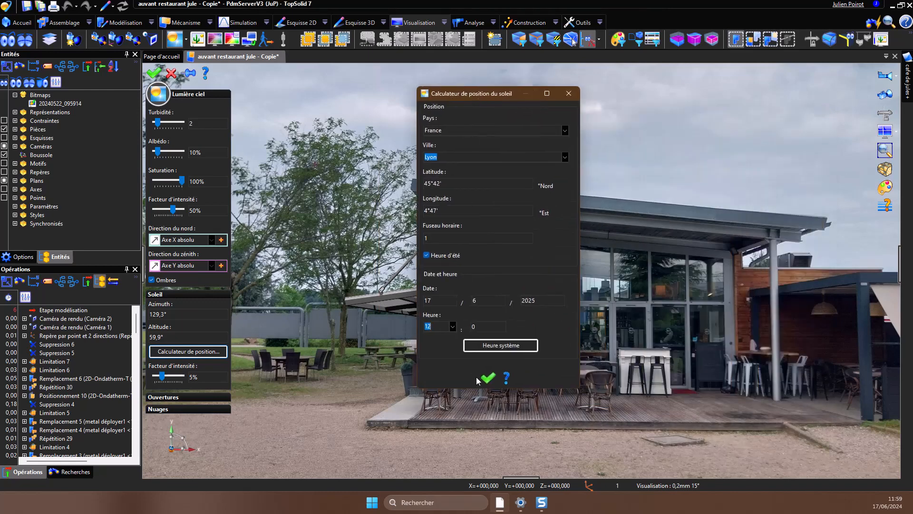
pyautogui.click(488, 377)
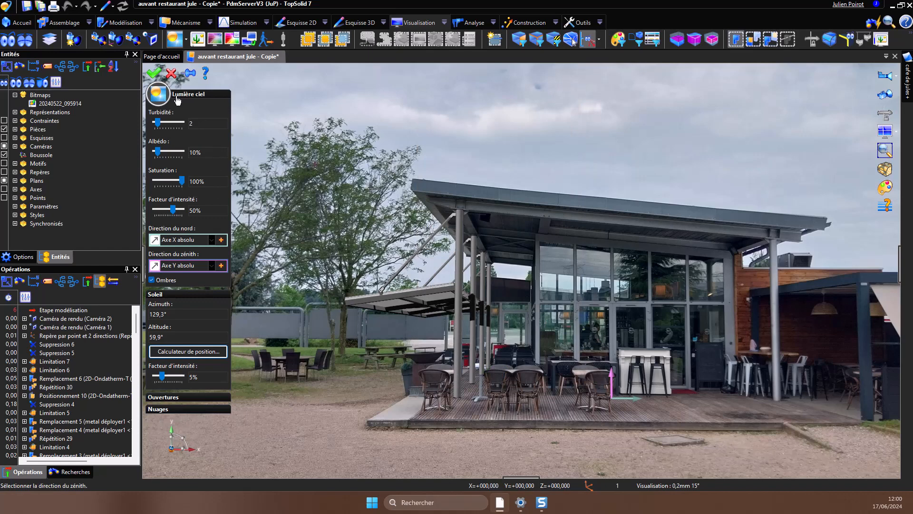
pyautogui.click(154, 74)
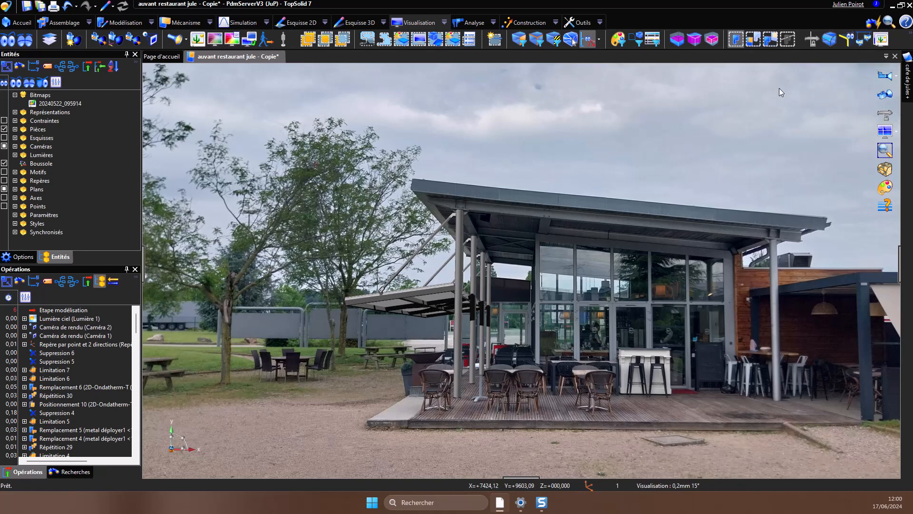
# Turn on realistic lighting and set the sky light's sky intensity factor to 1%.
pyautogui.click(862, 41)
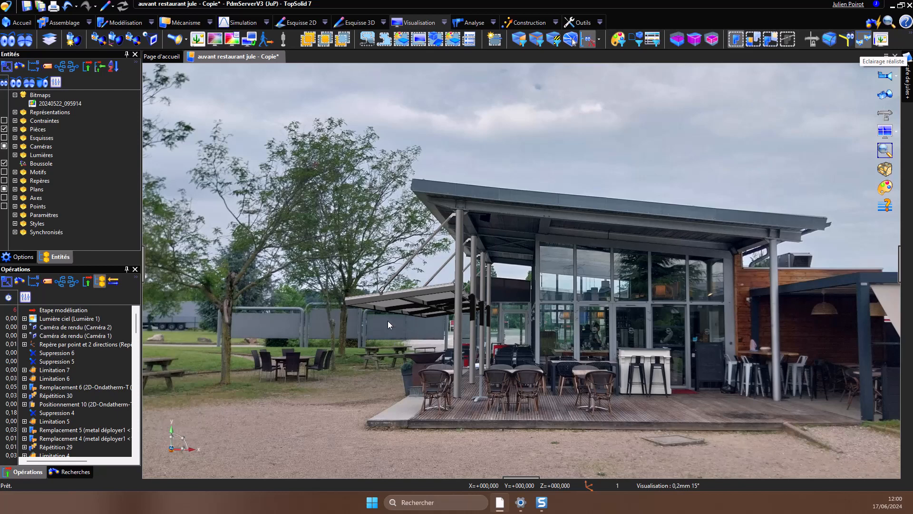
pyautogui.click(450, 322)
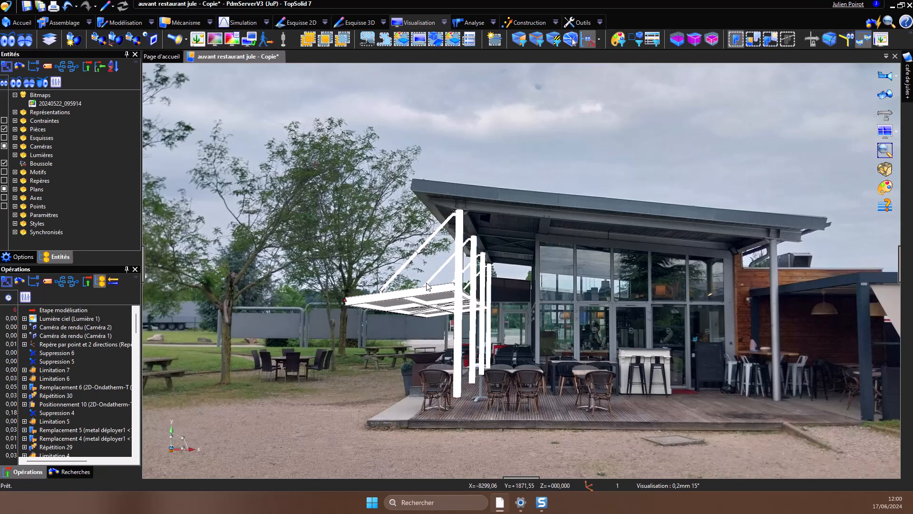
pyautogui.rightClick(76, 318)
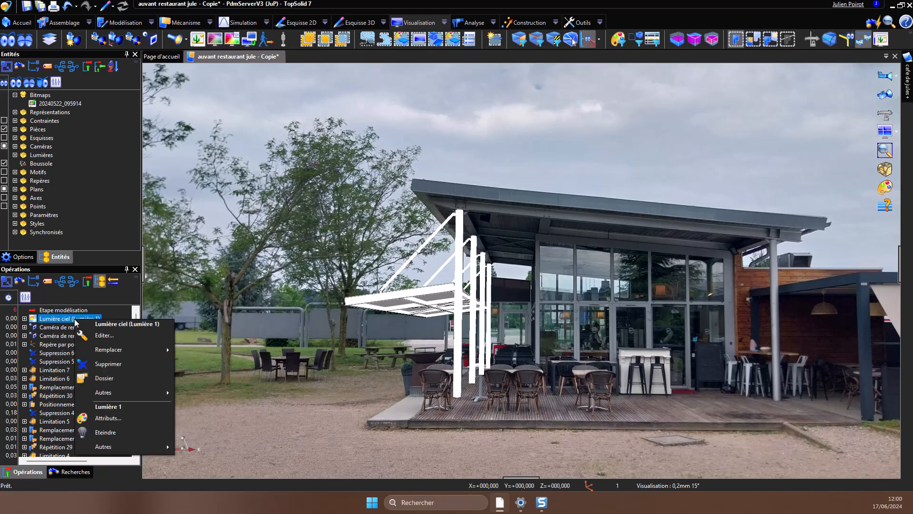
pyautogui.click(95, 335)
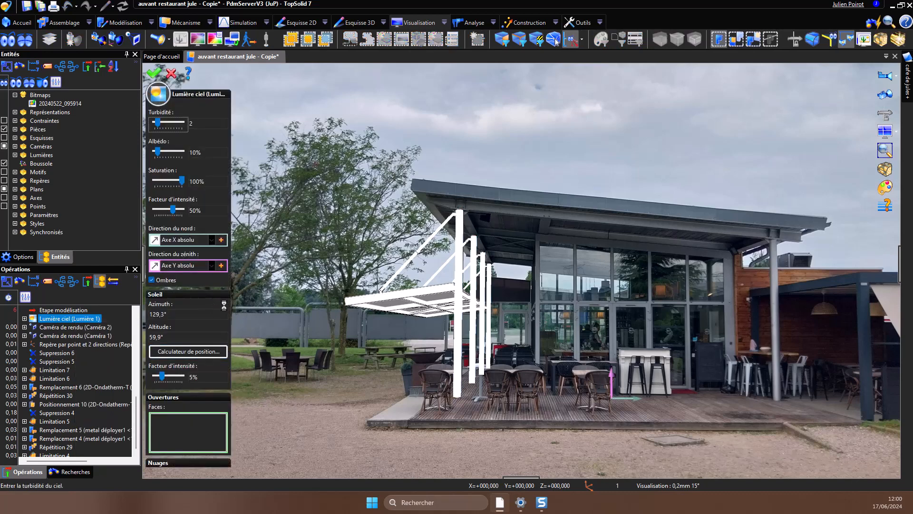
pyautogui.moveTo(172, 209); pyautogui.dragTo(162, 214)
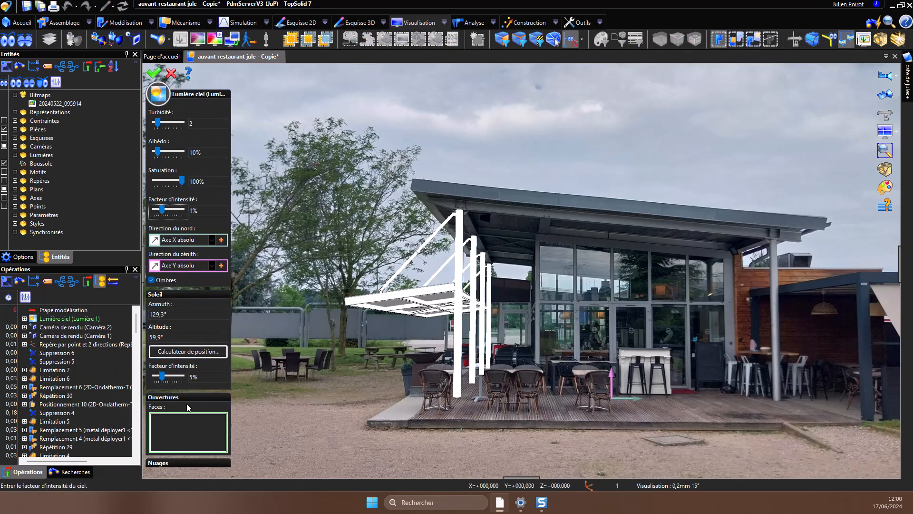
pyautogui.click(160, 399)
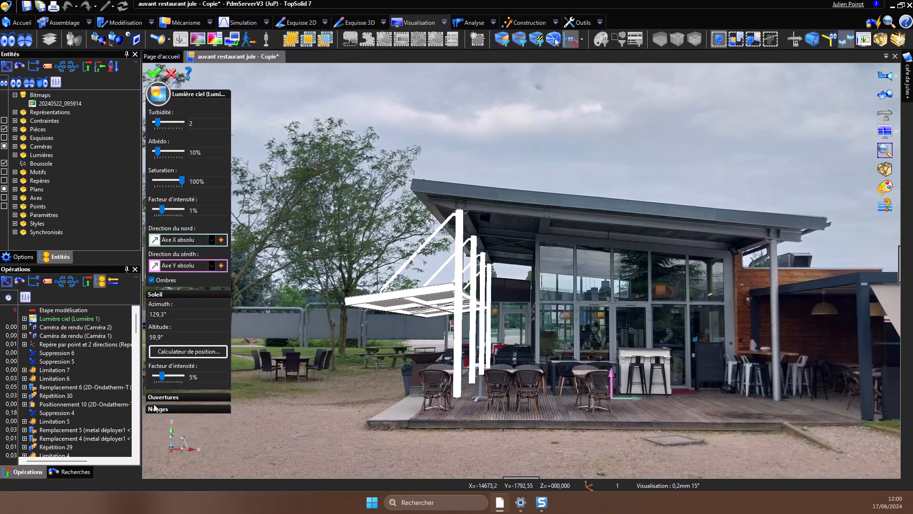
pyautogui.click(155, 408)
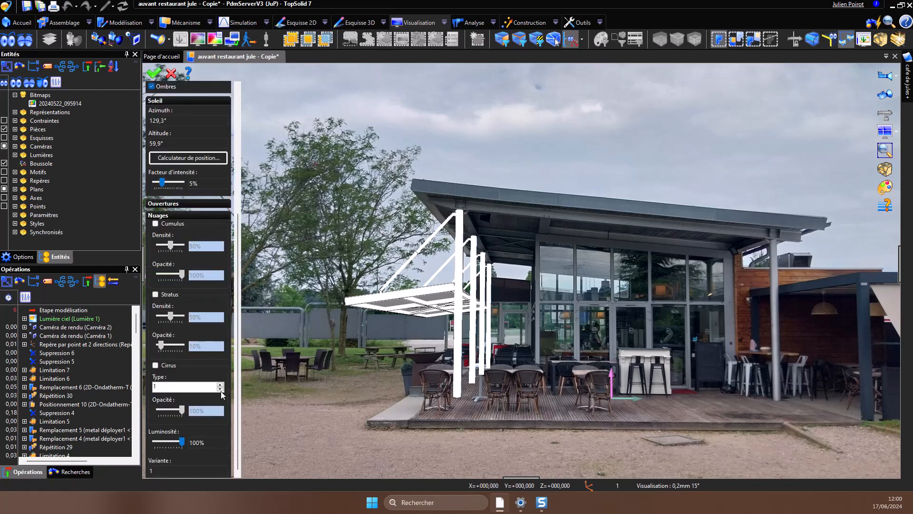
pyautogui.click(158, 217)
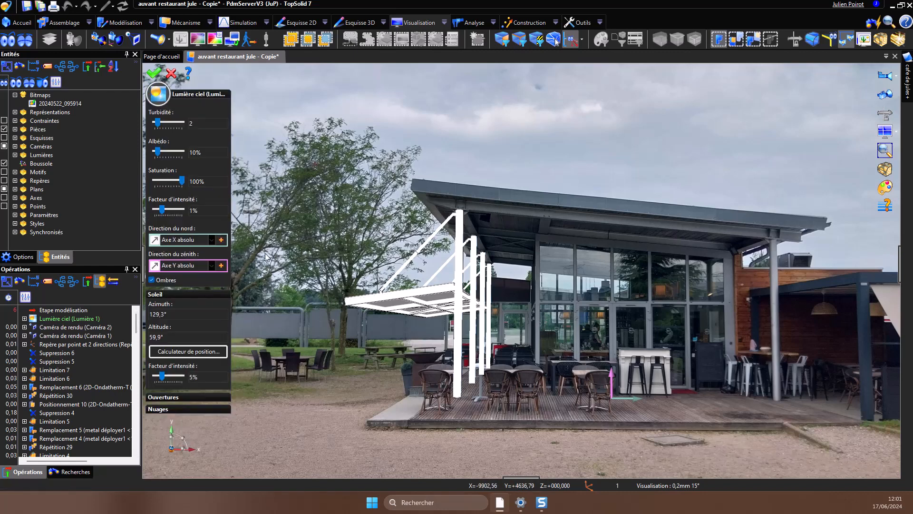
pyautogui.click(153, 73)
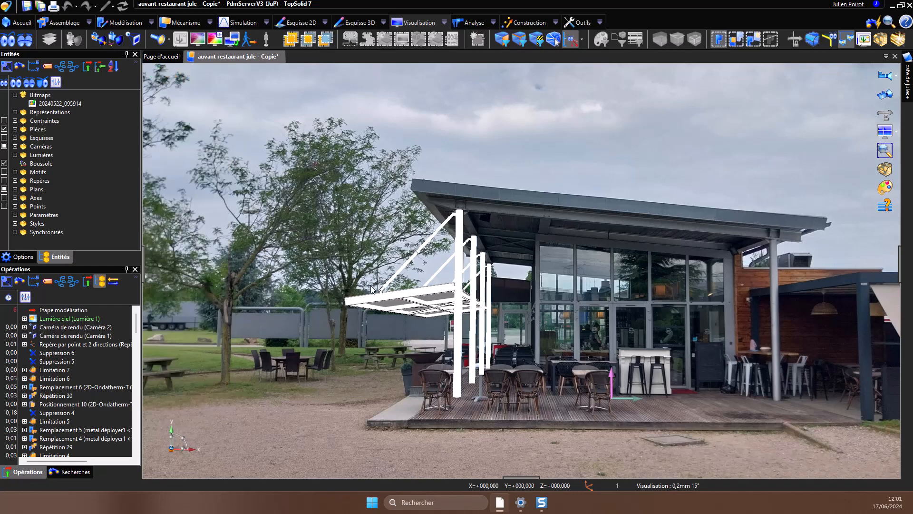
pyautogui.rightClick(349, 271)
pyautogui.click(321, 241)
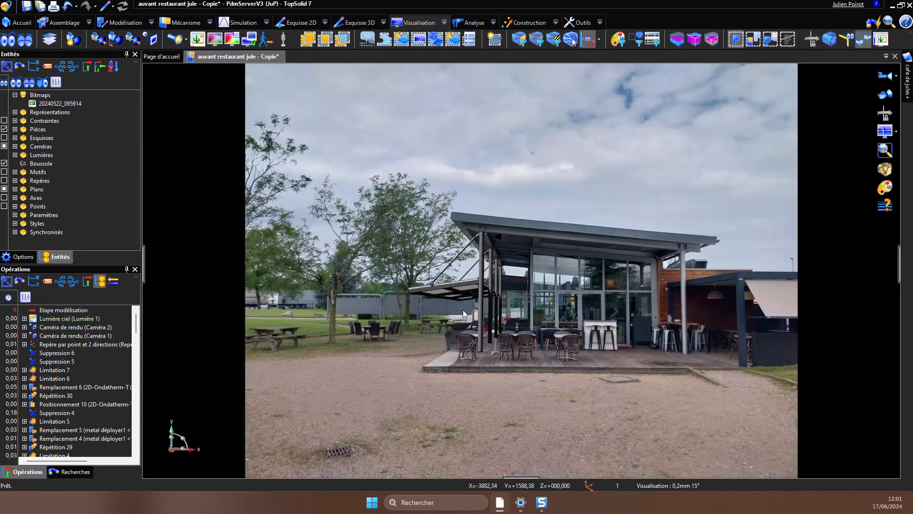
pyautogui.scroll(2, 463, 309)
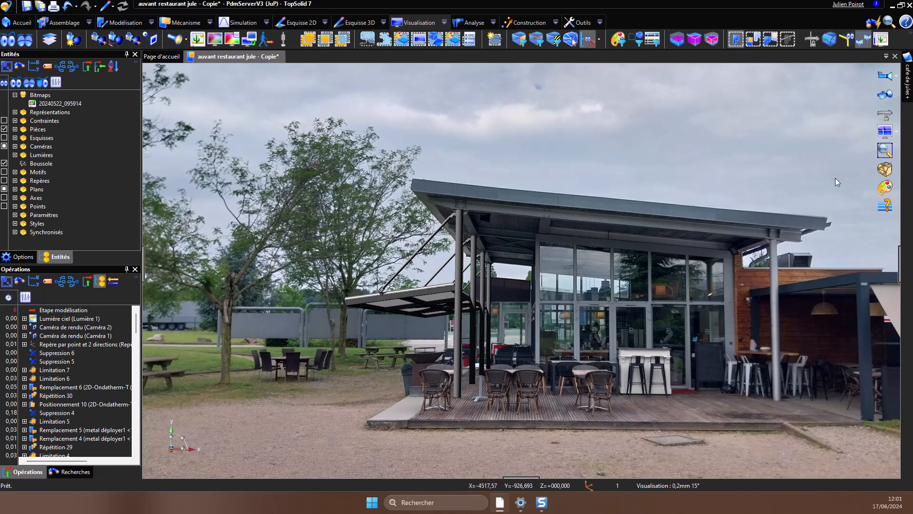
# Leave the camera view and start a sketch on the bottom end face of the front round-tube post.
pyautogui.click(886, 77)
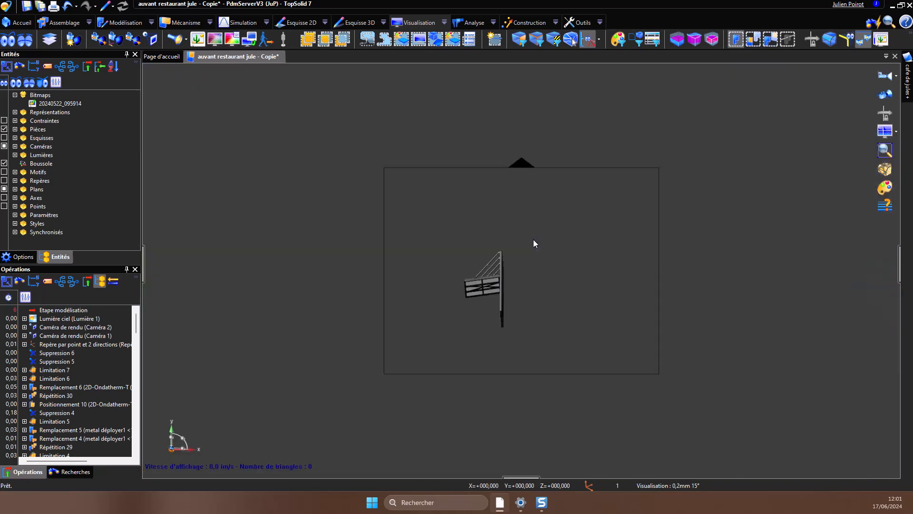
pyautogui.moveTo(507, 242); pyautogui.dragTo(501, 288, button='middle')
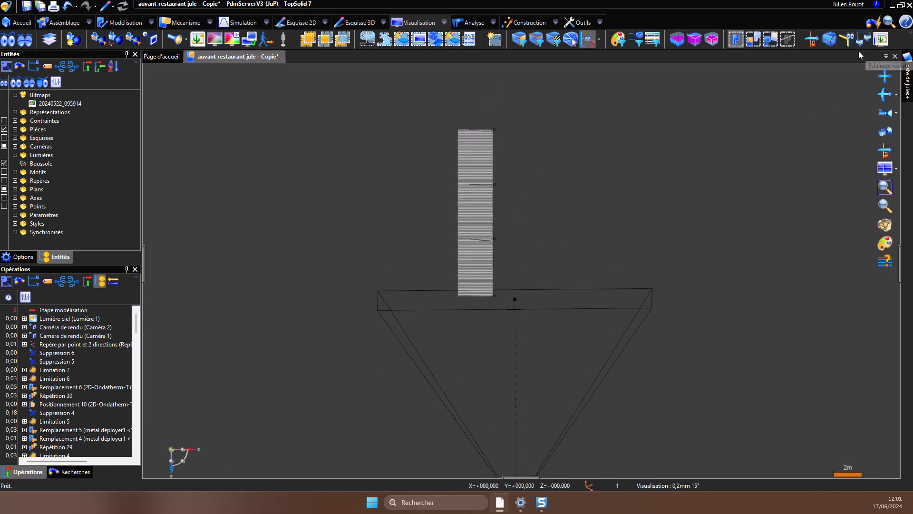
pyautogui.moveTo(547, 260); pyautogui.dragTo(552, 226, button='middle')
pyautogui.scroll(10, 497, 352)
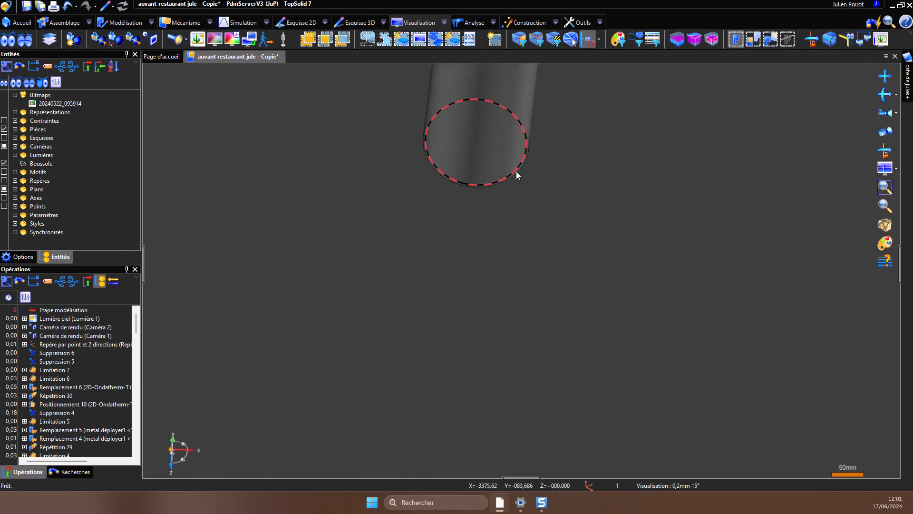
pyautogui.click(516, 173)
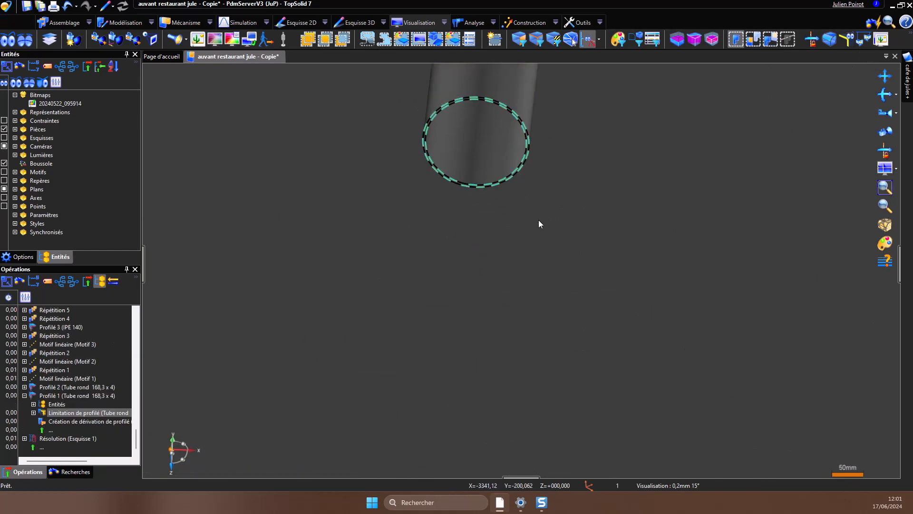
pyautogui.scroll(-7, 538, 267)
pyautogui.rightClick(370, 194)
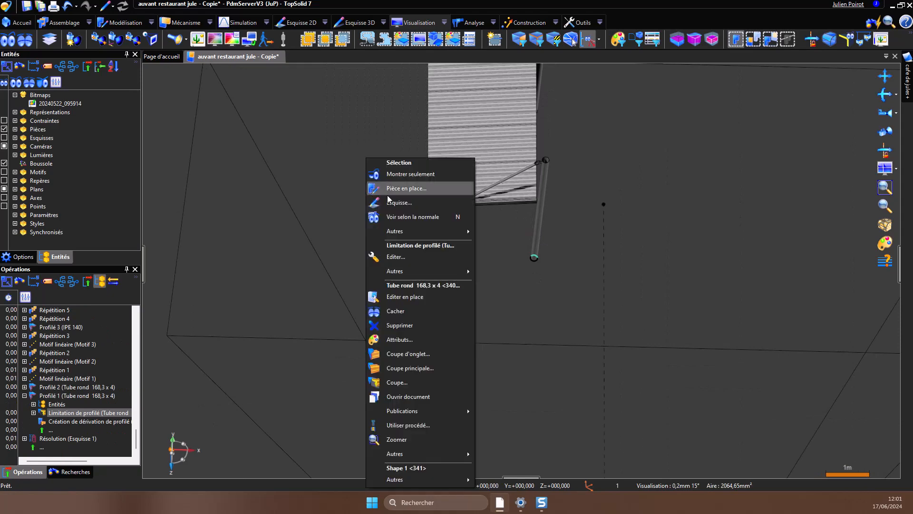
pyautogui.click(410, 204)
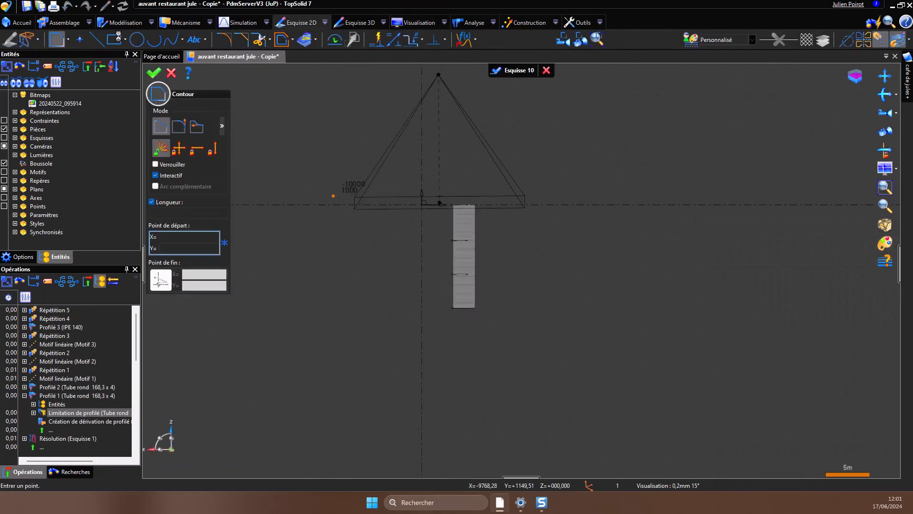
# Sketch a ground rectangle about 50000 by 55000 mm around the canopy and camera, and finish the sketch.
pyautogui.click(115, 41)
pyautogui.scroll(-5, 437, 226)
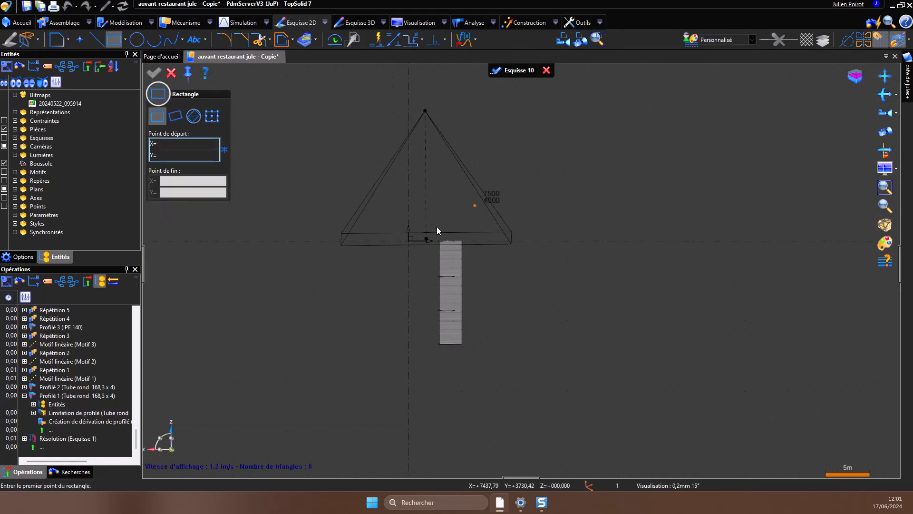
pyautogui.click(402, 185)
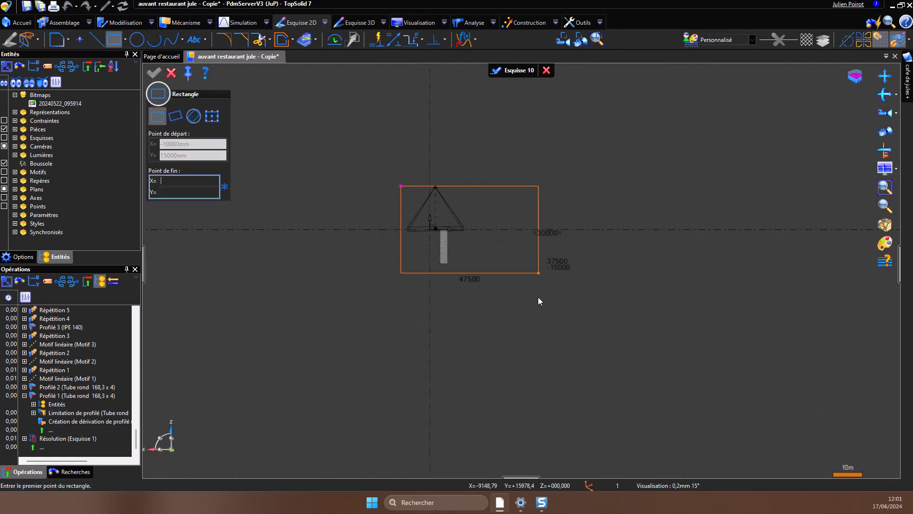
pyautogui.click(546, 344)
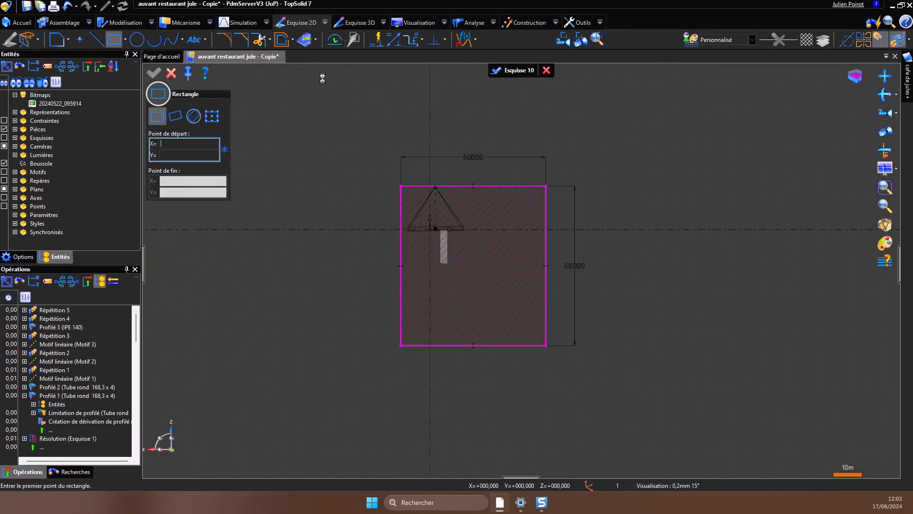
pyautogui.press('Escape')
pyautogui.click(507, 69)
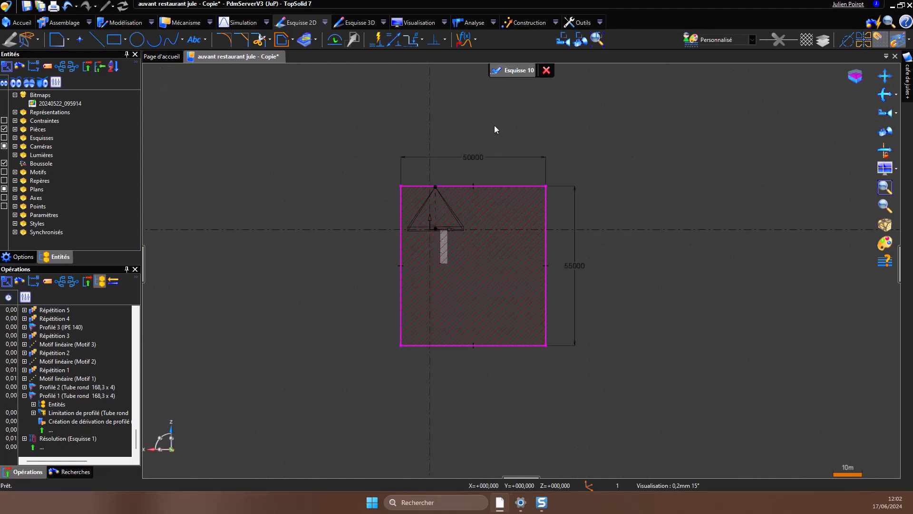
# Create an in-place part in the assembly from the company template Pièce vierge.
pyautogui.scroll(-3, 467, 195)
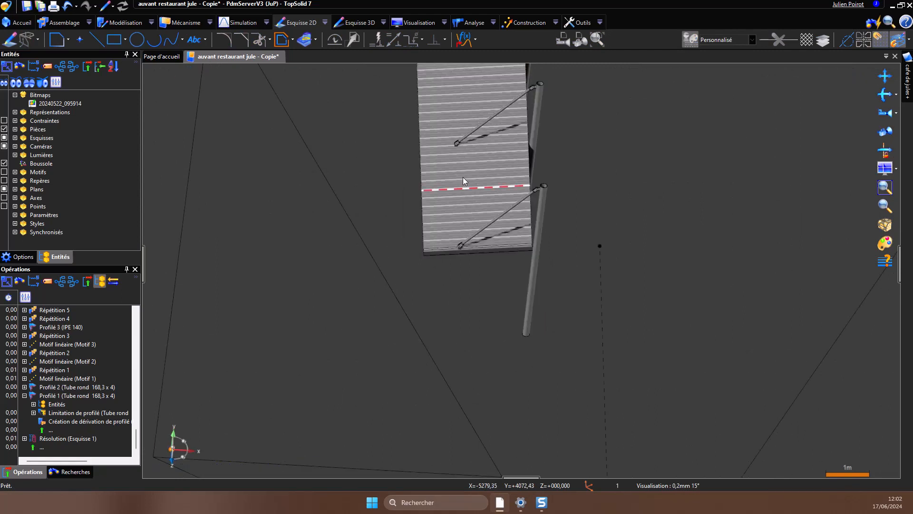
pyautogui.scroll(-2, 463, 167)
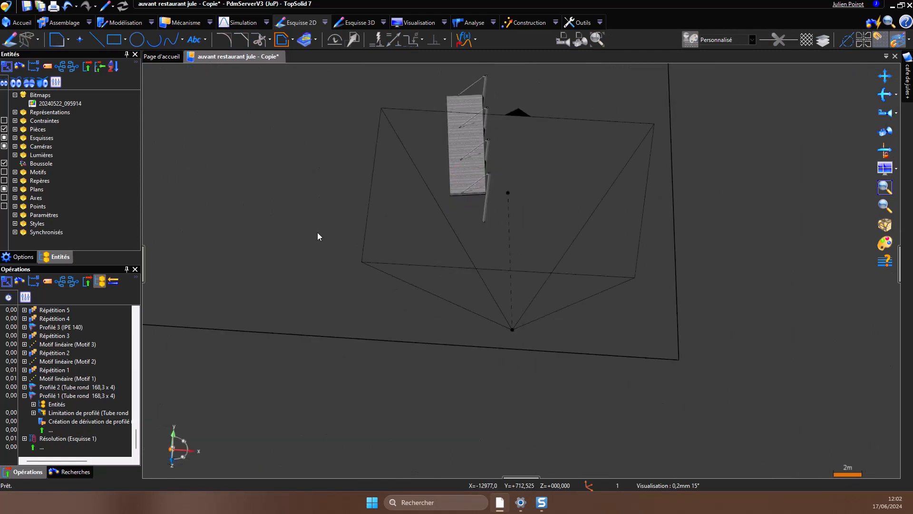
pyautogui.rightClick(321, 266)
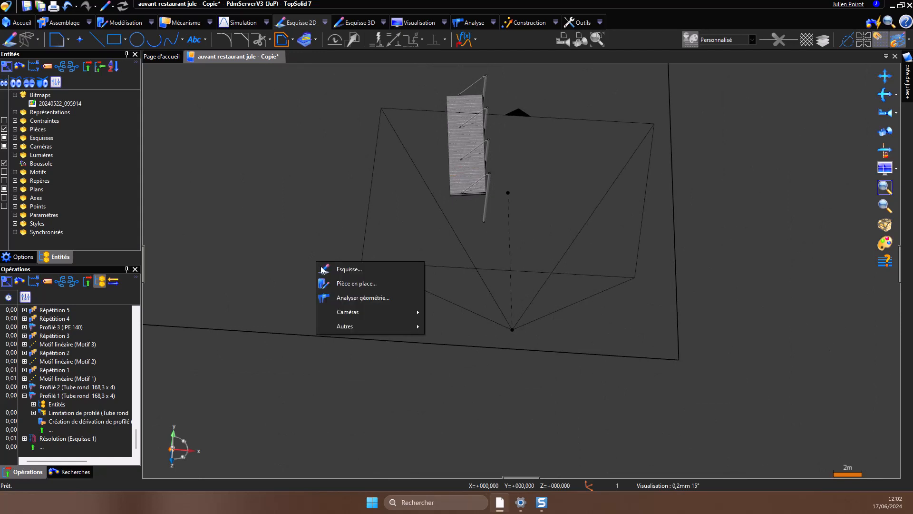
pyautogui.click(348, 284)
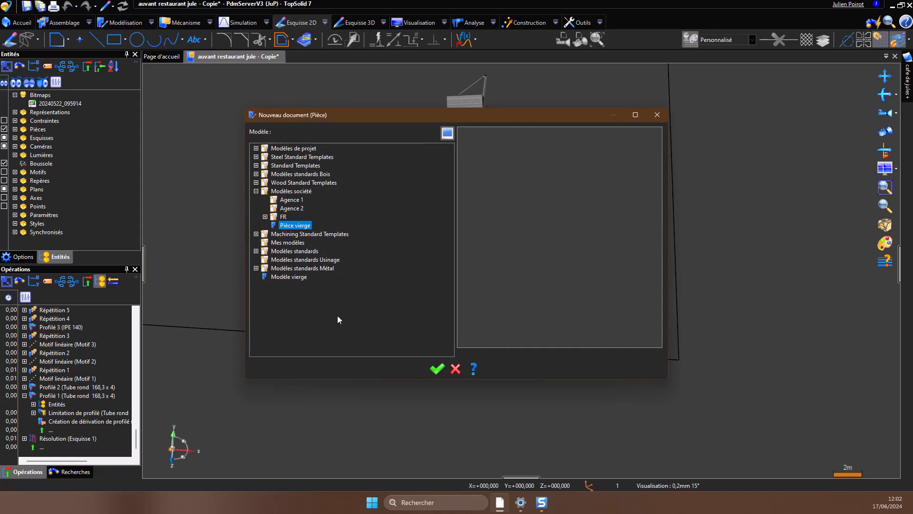
pyautogui.click(436, 368)
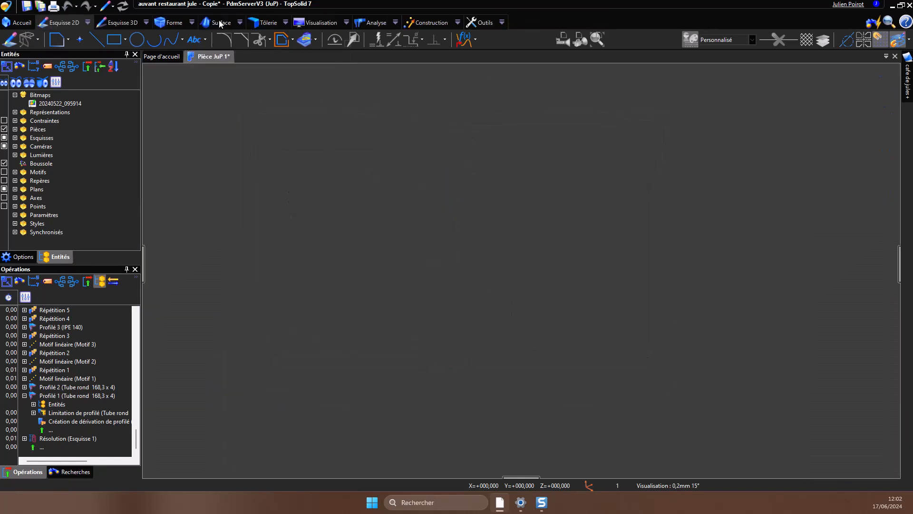
# Create a Plate surface from the large ground rectangle sketch and finish the in-place editing.
pyautogui.click(220, 24)
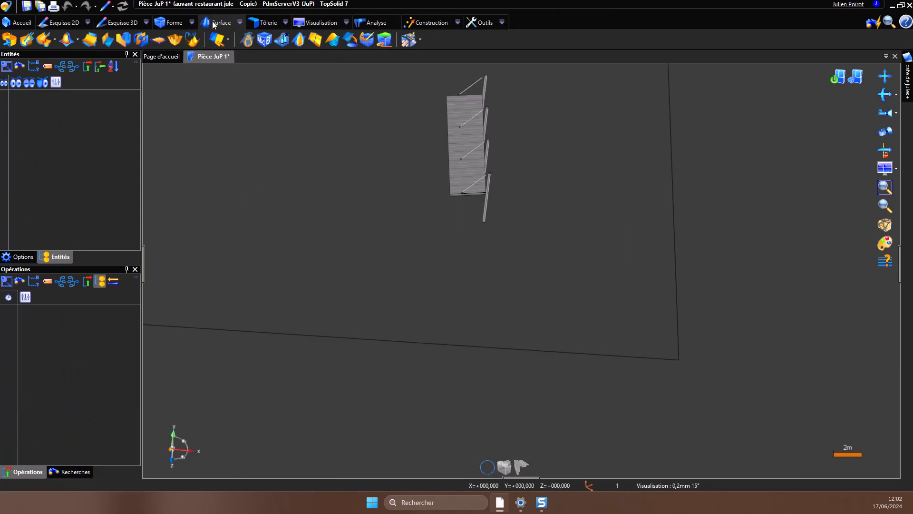
pyautogui.click(158, 40)
pyautogui.click(367, 339)
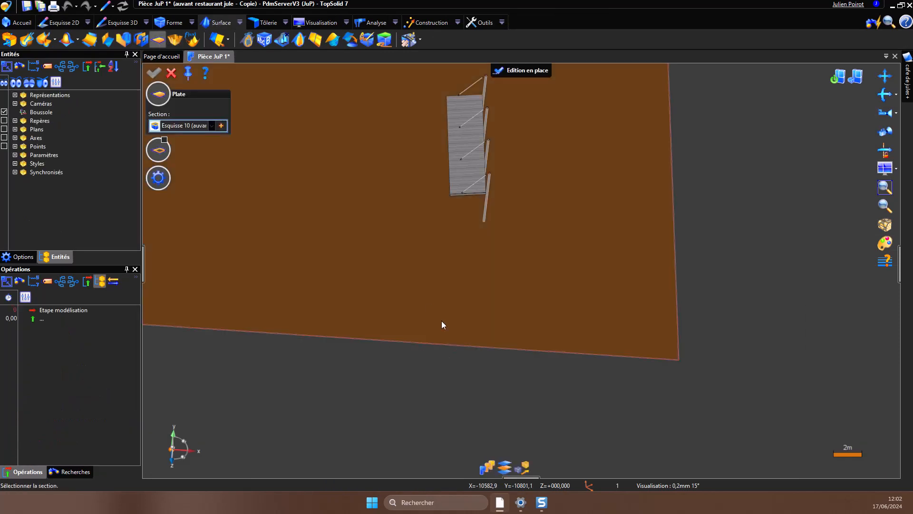
pyautogui.rightClick(325, 210)
pyautogui.click(346, 212)
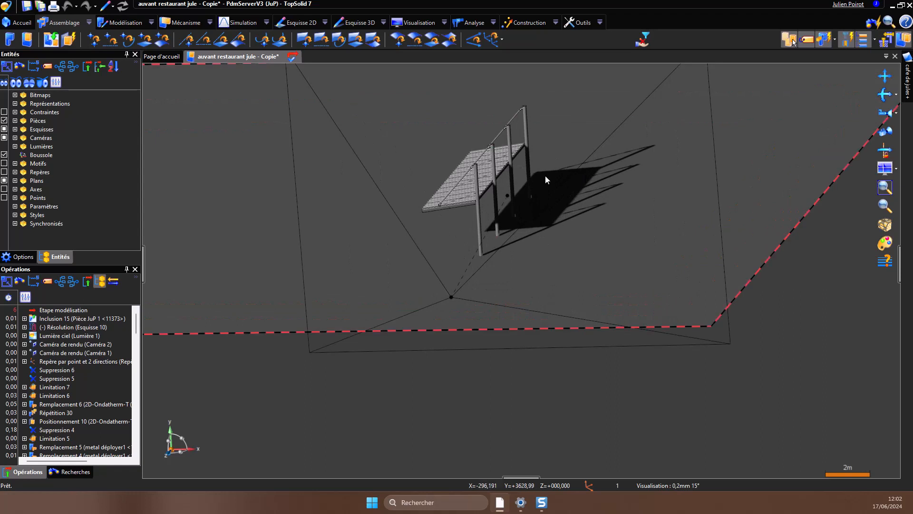
# View the scene through Caméra 2 with the canopy and ground framed closely over the photo.
pyautogui.rightClick(832, 307)
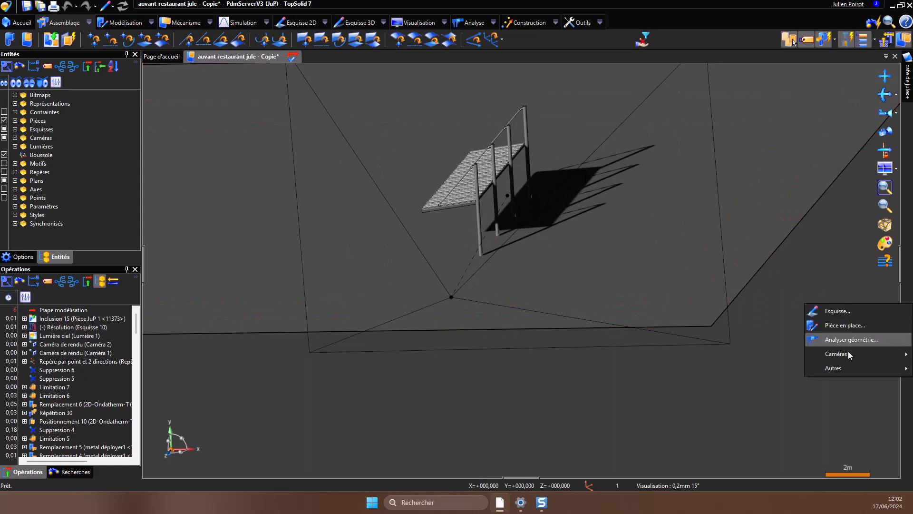
pyautogui.moveTo(837, 354)
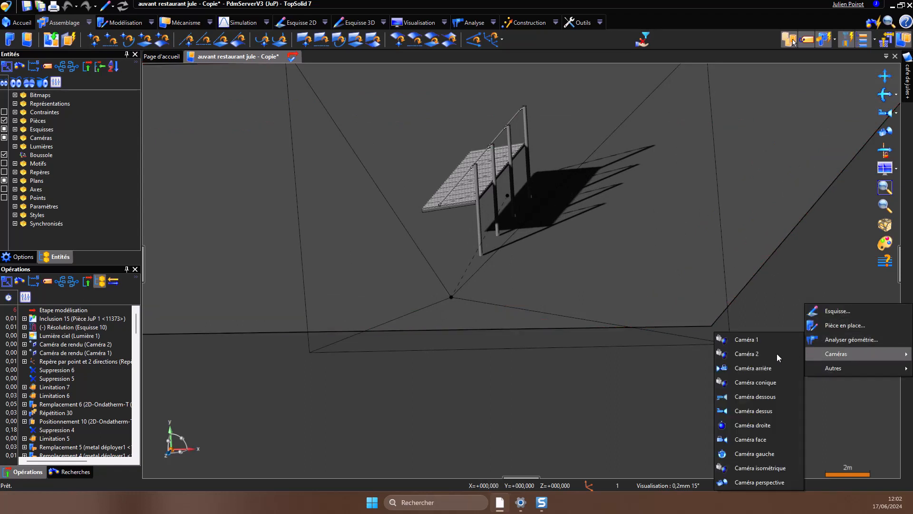
pyautogui.click(742, 353)
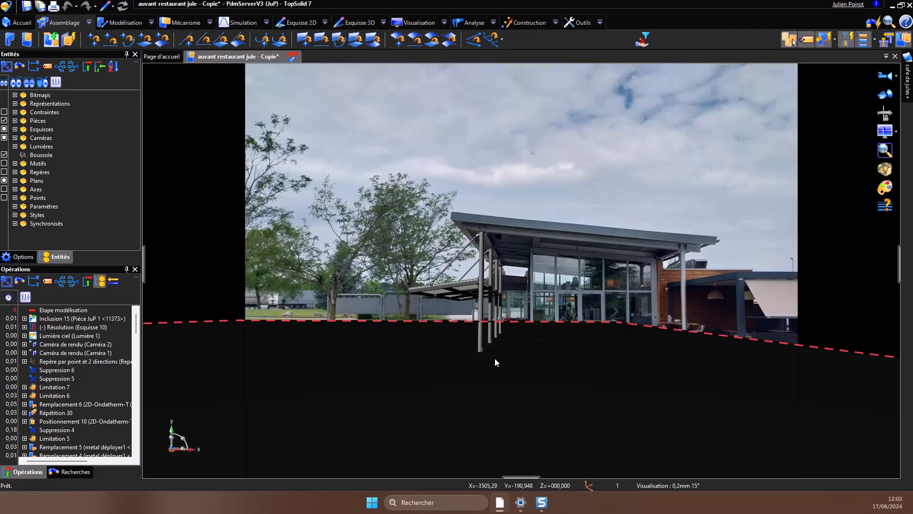
pyautogui.scroll(-2, 526, 347)
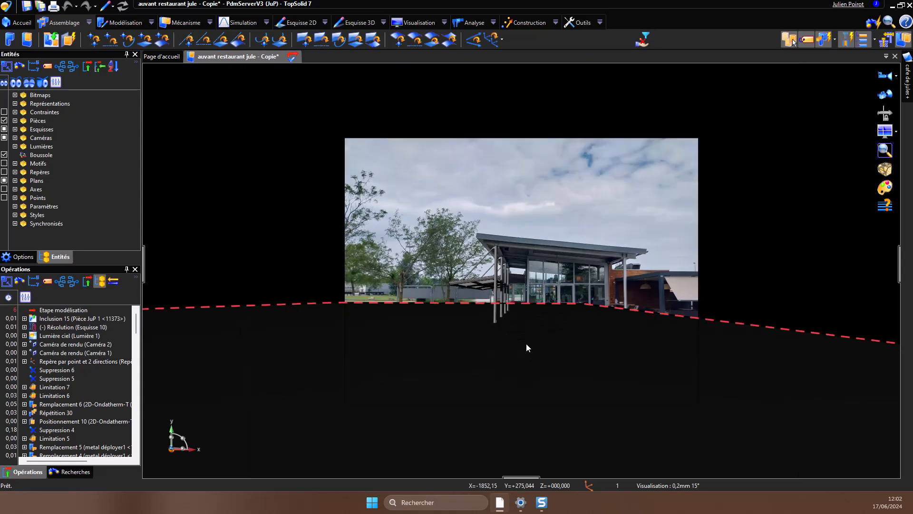
pyautogui.scroll(3, 532, 336)
pyautogui.scroll(1, 532, 331)
pyautogui.scroll(1, 498, 381)
pyautogui.scroll(-1, 507, 380)
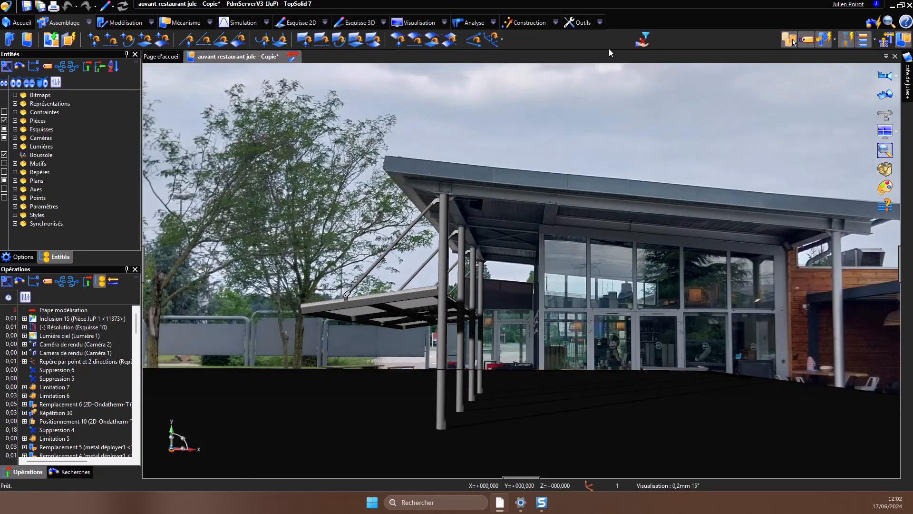
# Assign the material Acier from the category Acier au carbone to the ground part.
pyautogui.click(599, 23)
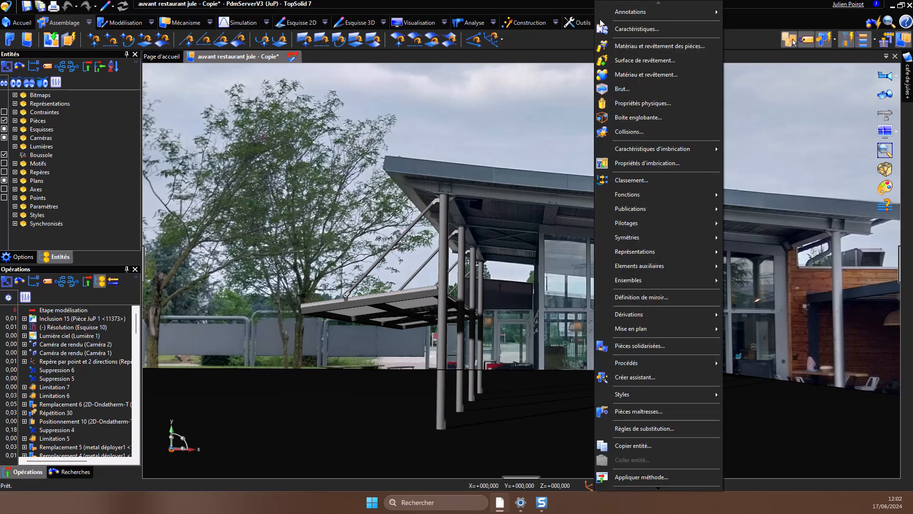
pyautogui.click(638, 46)
pyautogui.click(367, 395)
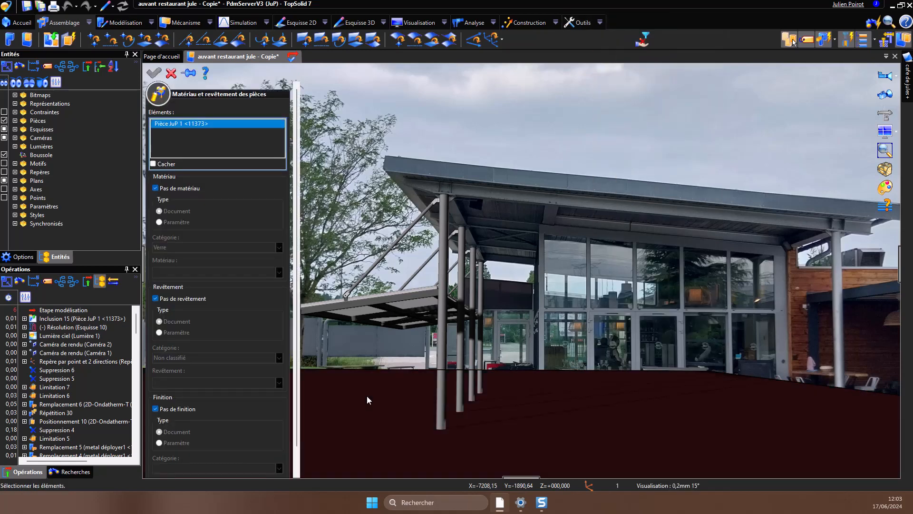
pyautogui.click(156, 188)
pyautogui.click(156, 188)
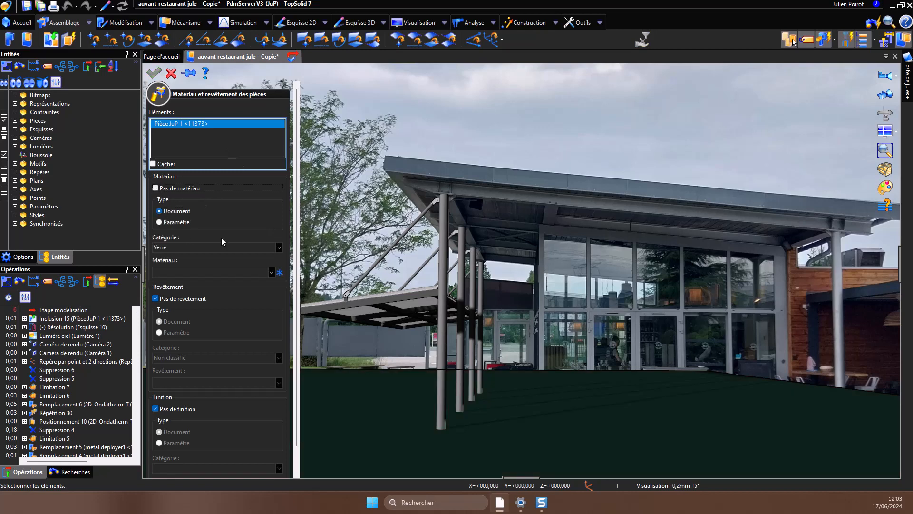
pyautogui.click(279, 248)
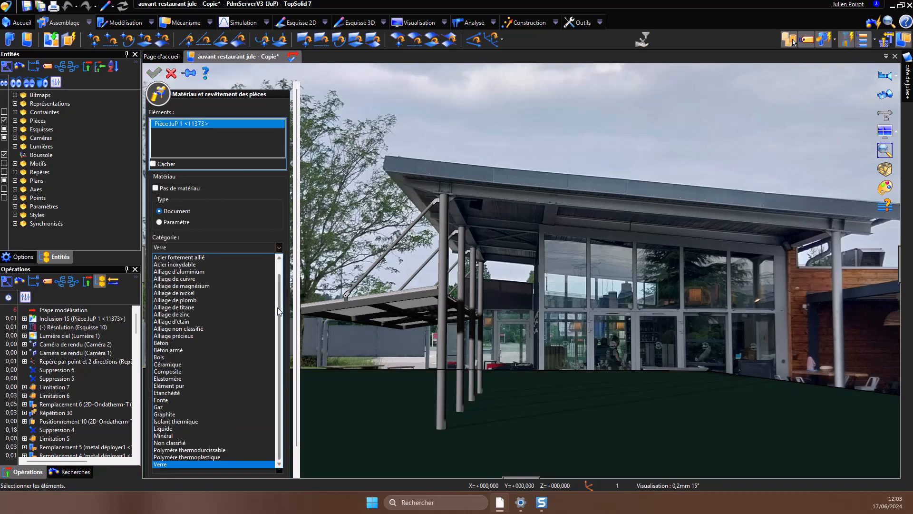
pyautogui.scroll(1, 276, 314)
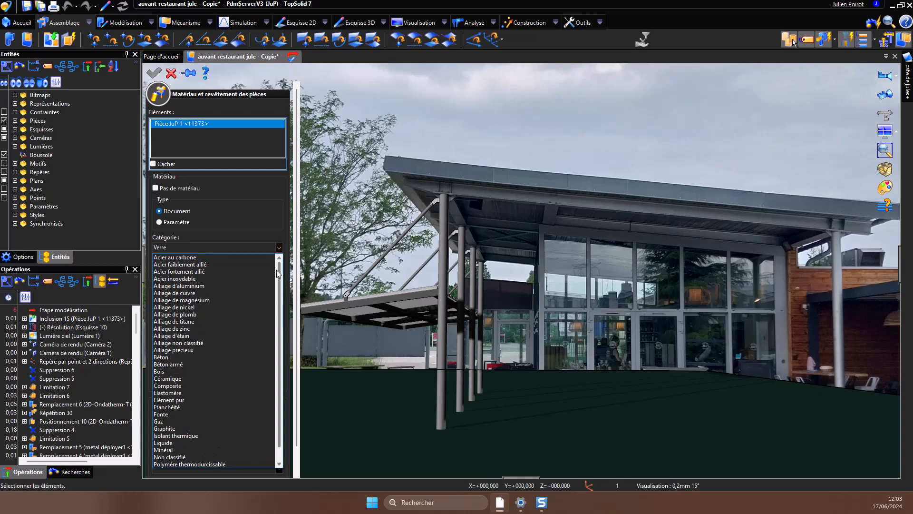
pyautogui.click(188, 257)
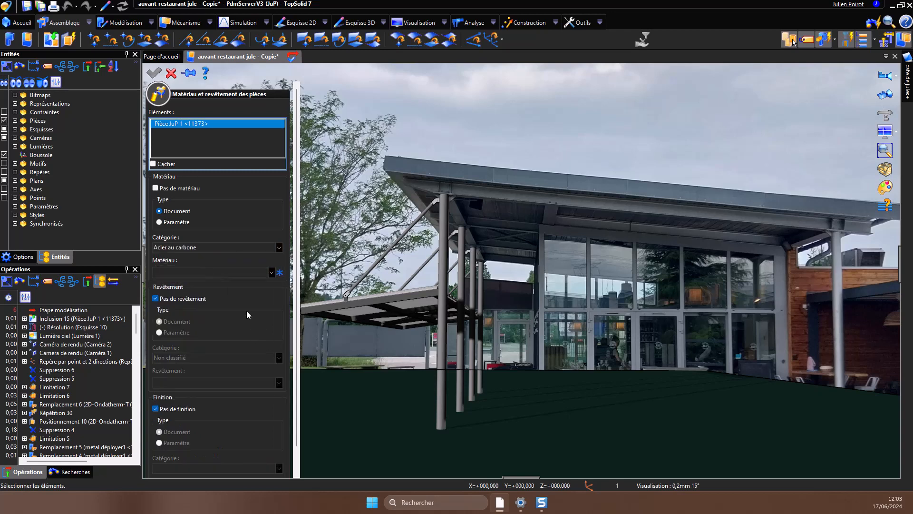
pyautogui.click(235, 270)
pyautogui.click(202, 286)
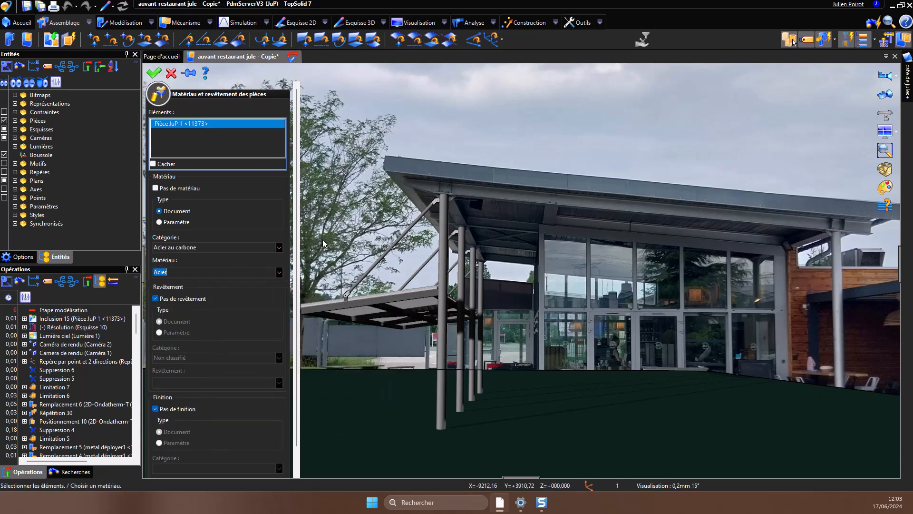
pyautogui.rightClick(330, 211)
pyautogui.click(351, 218)
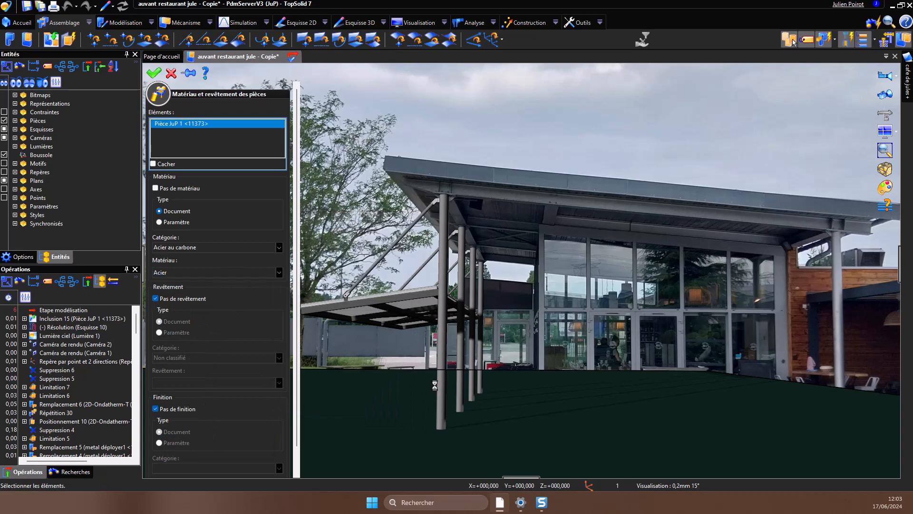
# Set the ground part's material to Verre à vitre from the category Verre.
pyautogui.click(885, 172)
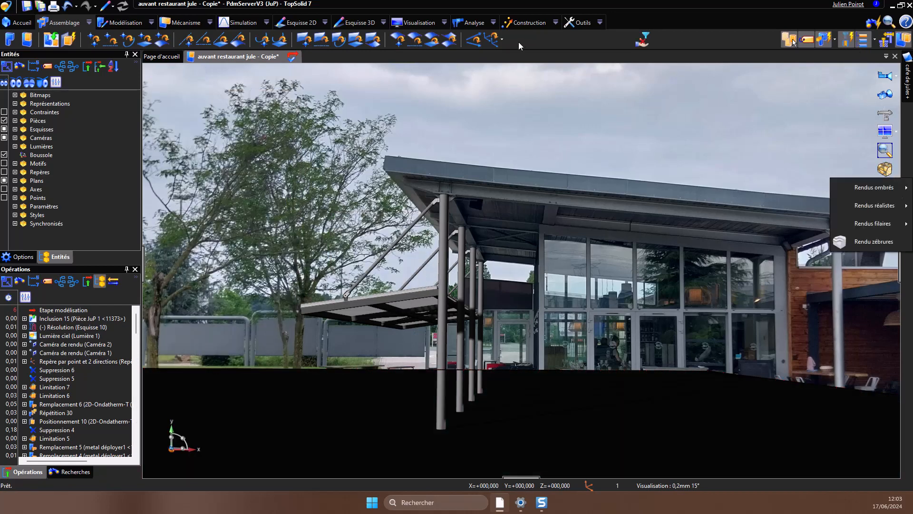
pyautogui.click(424, 24)
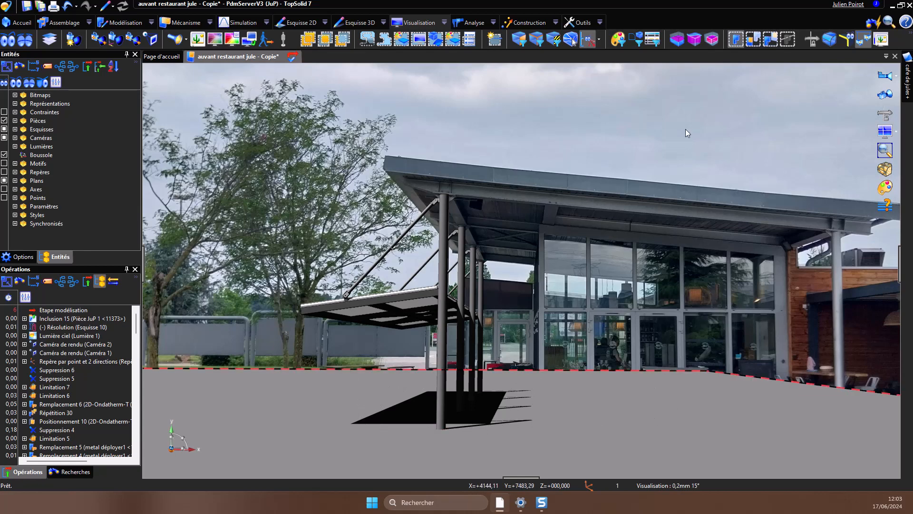
pyautogui.click(598, 39)
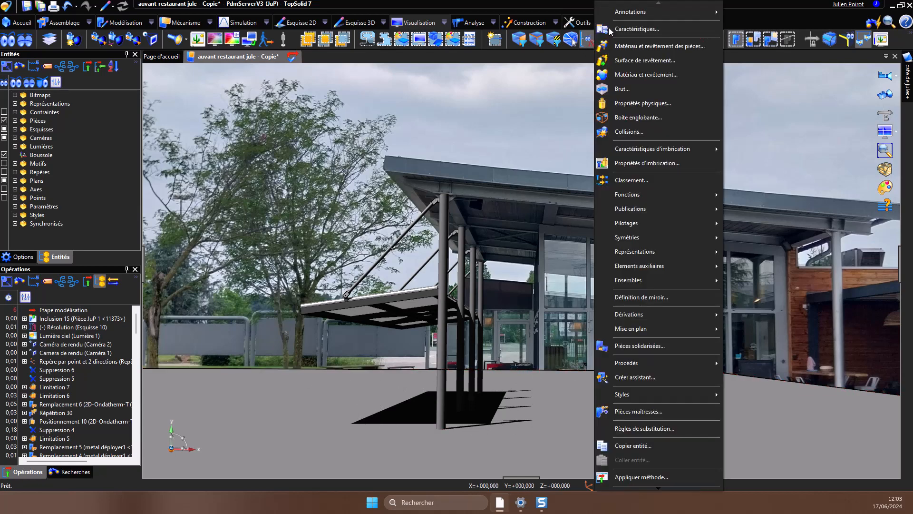
pyautogui.click(638, 47)
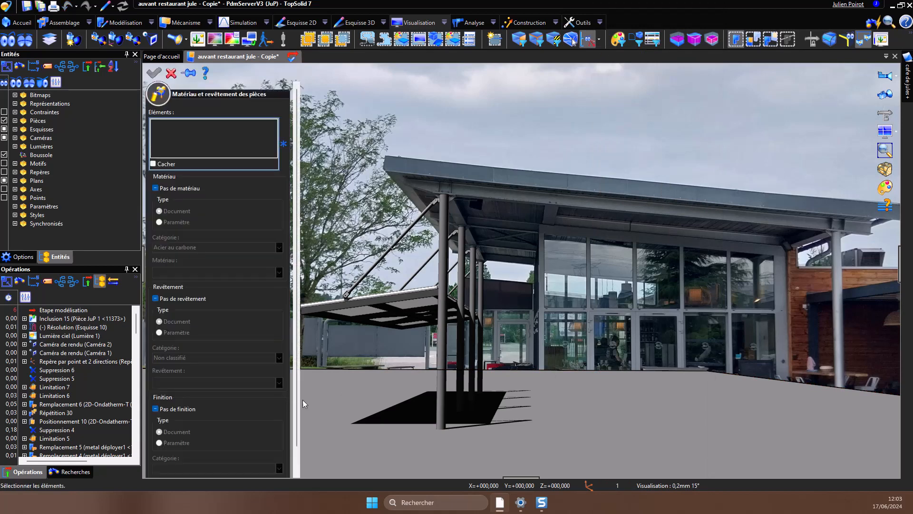
pyautogui.click(339, 400)
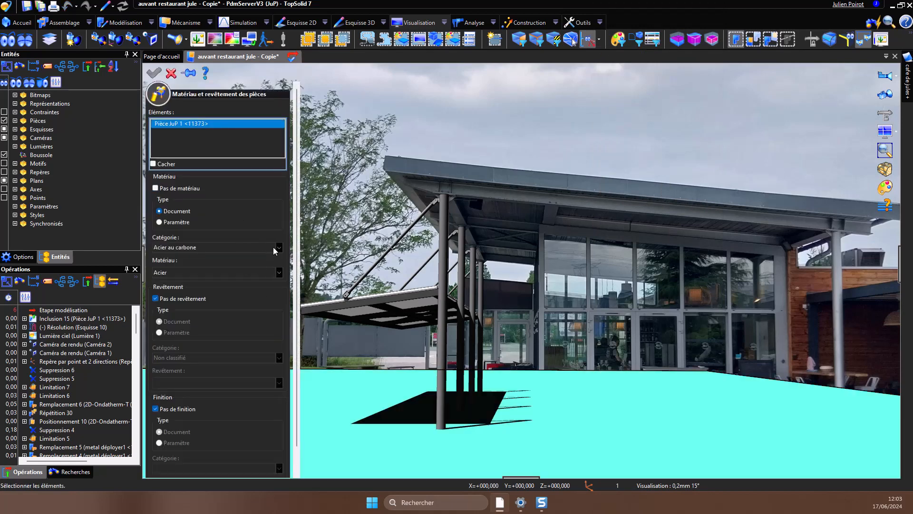
pyautogui.click(268, 247)
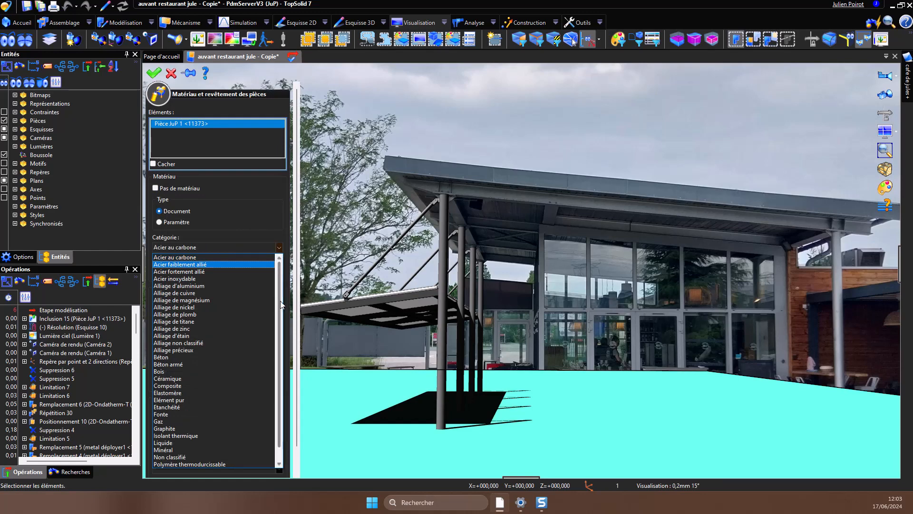
pyautogui.scroll(-1, 277, 326)
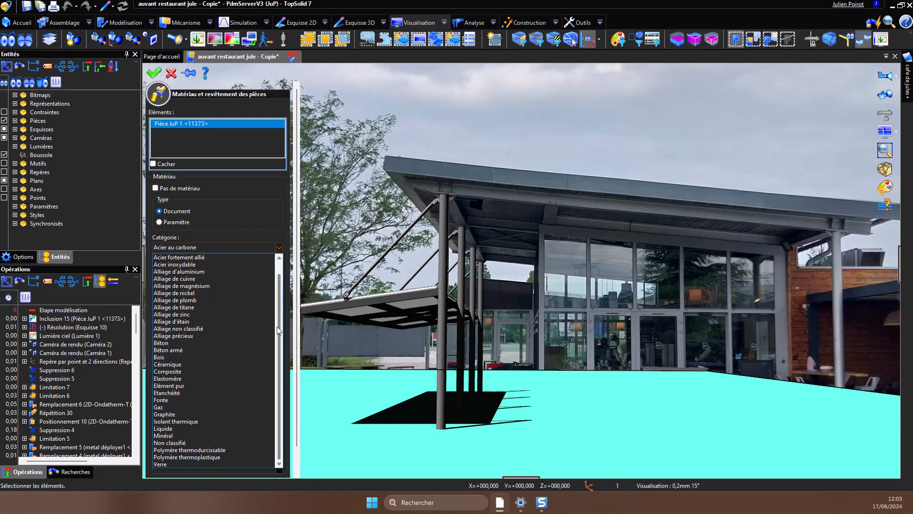
pyautogui.click(174, 461)
pyautogui.click(215, 273)
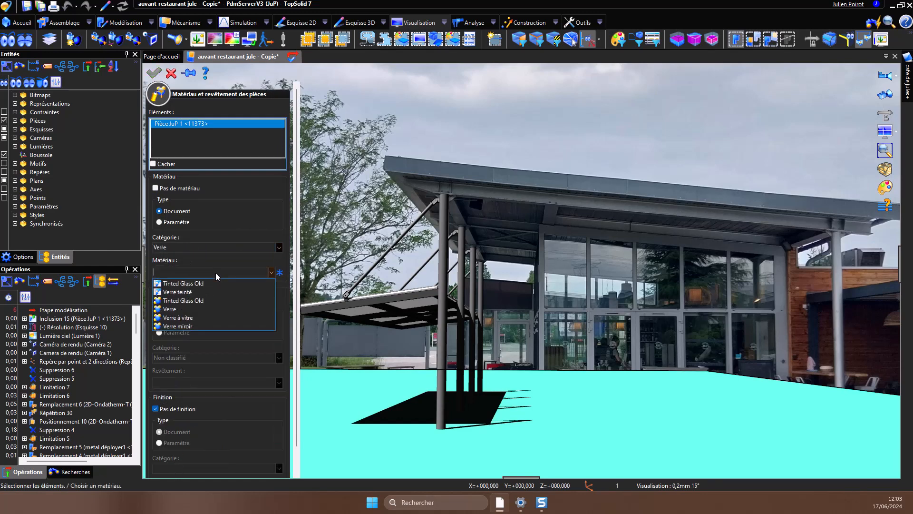
pyautogui.moveTo(194, 318)
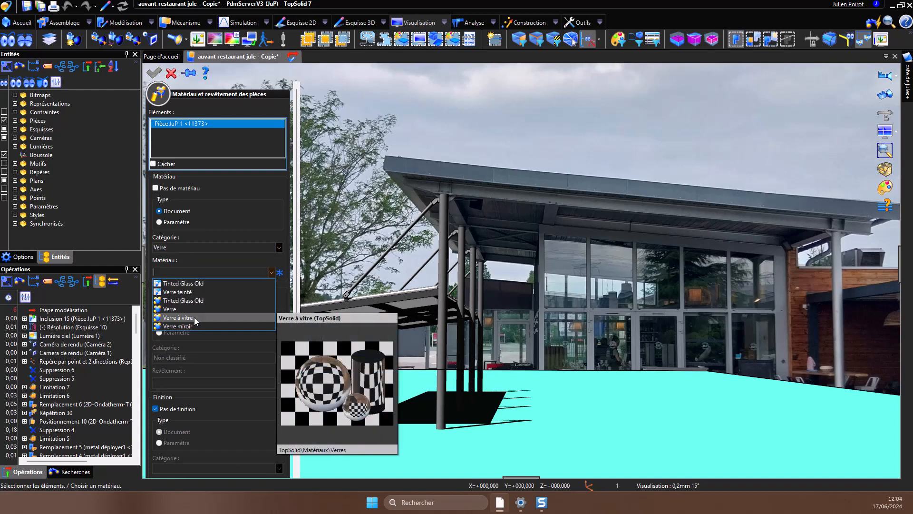
pyautogui.click(194, 318)
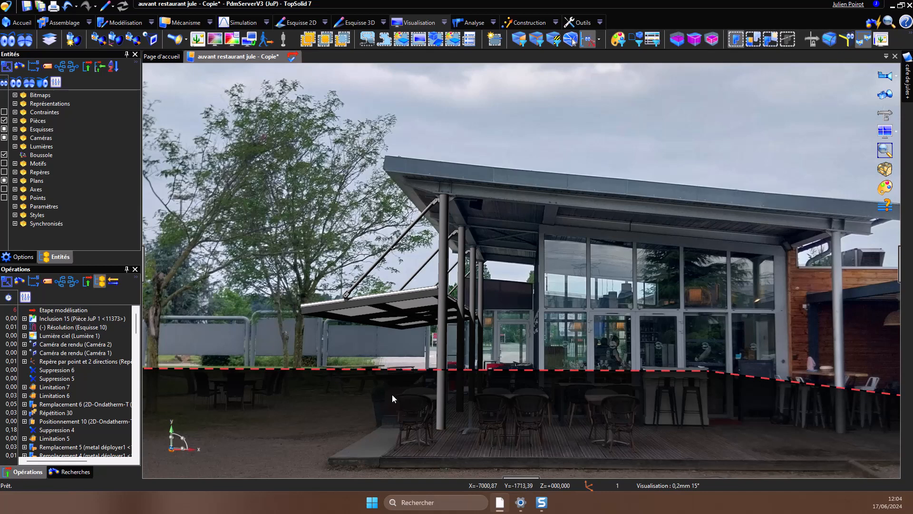
# Give the ground part the Shadow Catcher coating from the category Non classifié.
pyautogui.click(601, 23)
pyautogui.click(633, 45)
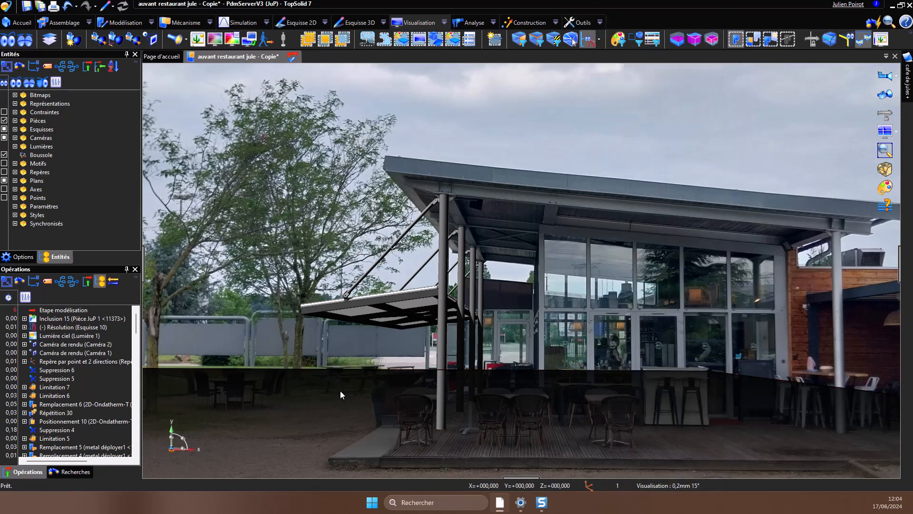
pyautogui.click(340, 372)
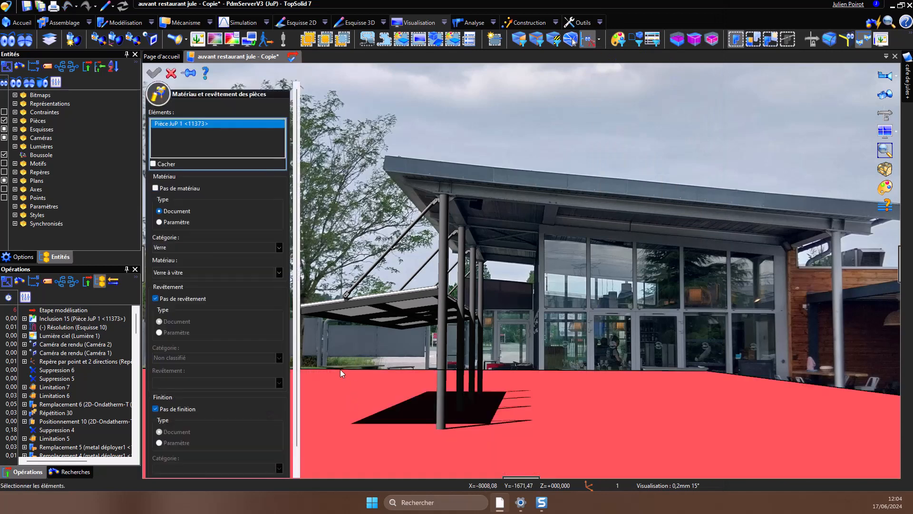
pyautogui.click(155, 299)
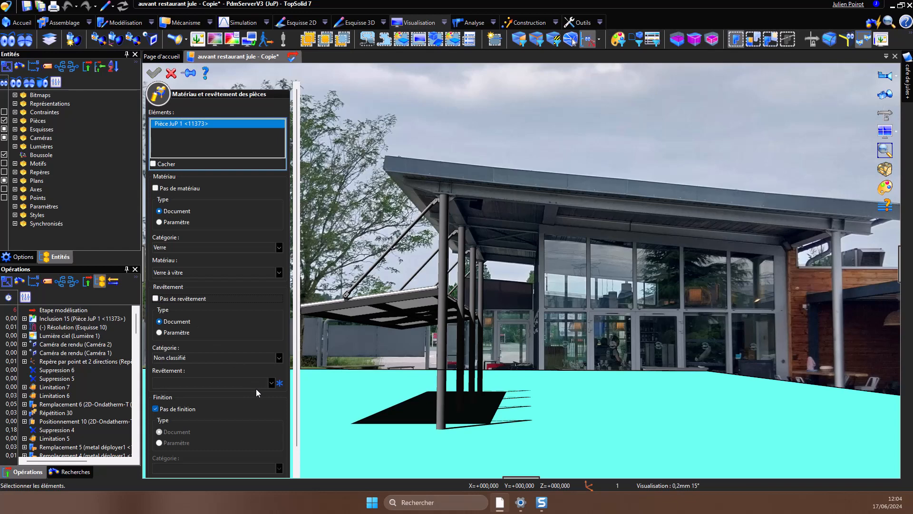
pyautogui.click(270, 383)
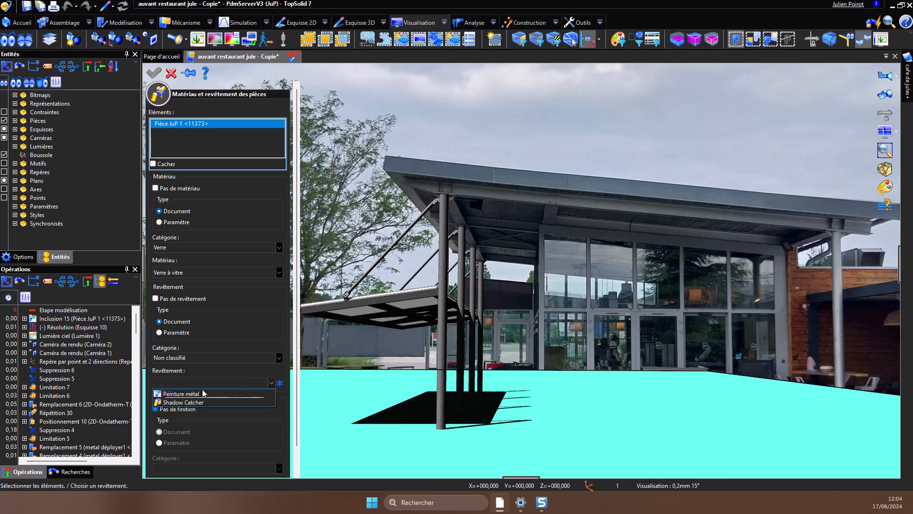
pyautogui.click(180, 403)
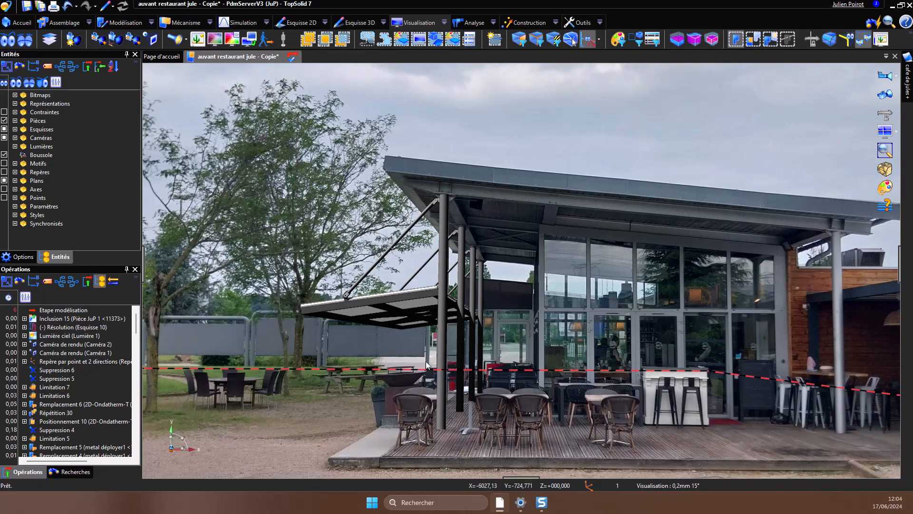
# Render the scene from Caméra 2 with the Normal render style and maximize the render window.
pyautogui.scroll(-2, 535, 307)
pyautogui.scroll(-1, 534, 307)
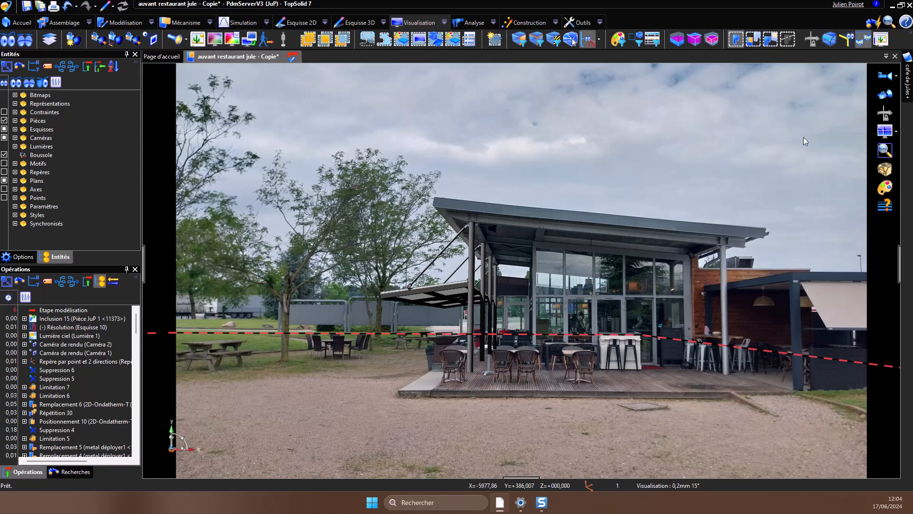
pyautogui.click(865, 40)
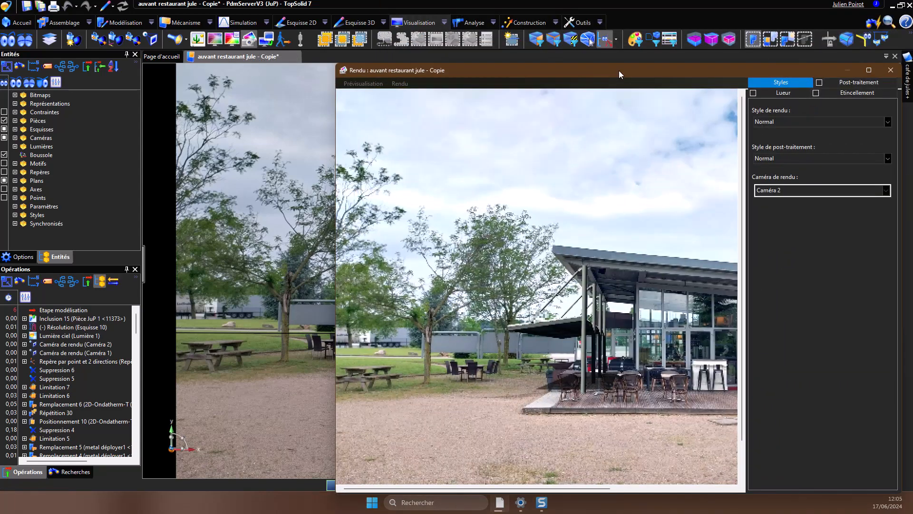
pyautogui.doubleClick(618, 70)
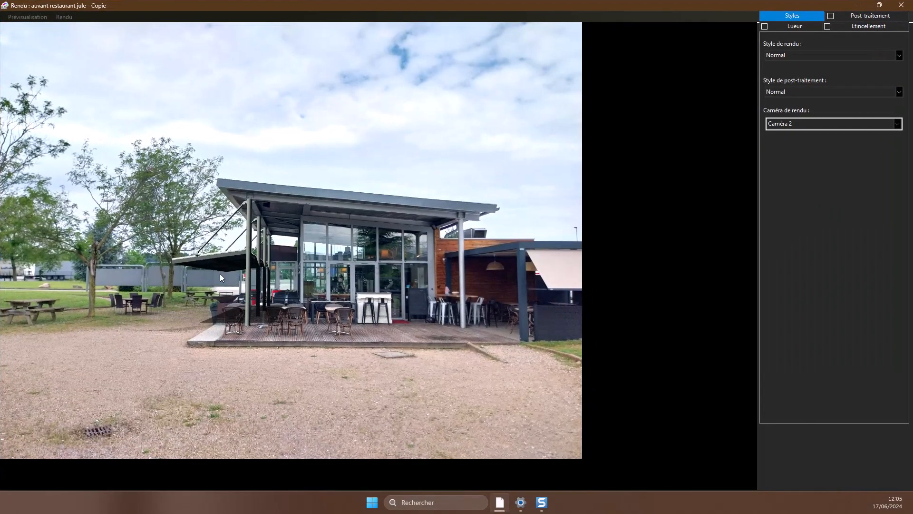